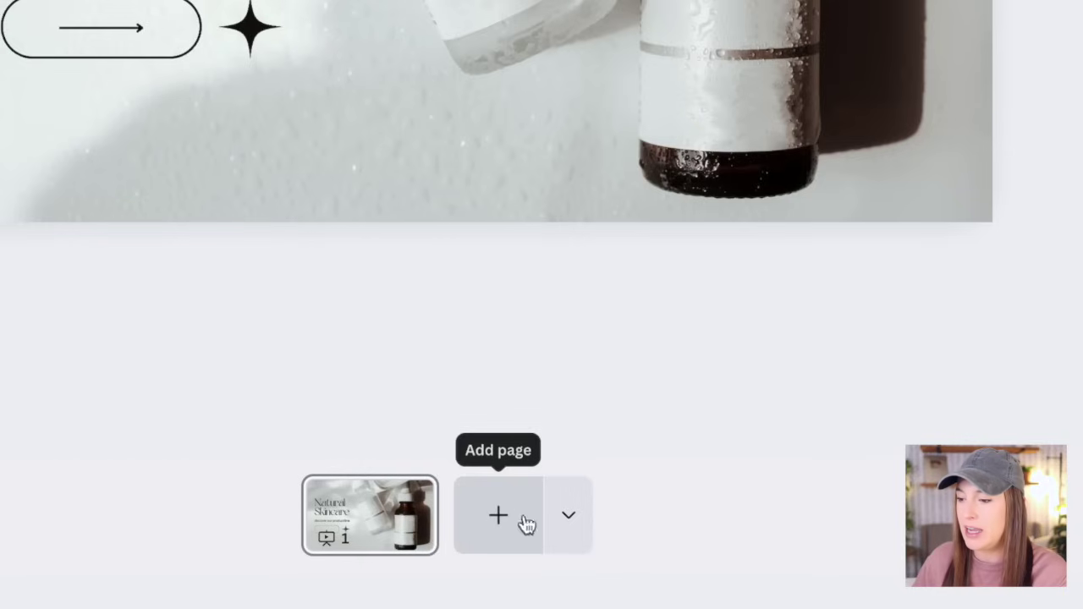
Step: Add a blank Instagram Story page from the Social Media formats after the skincare page
click(570, 526)
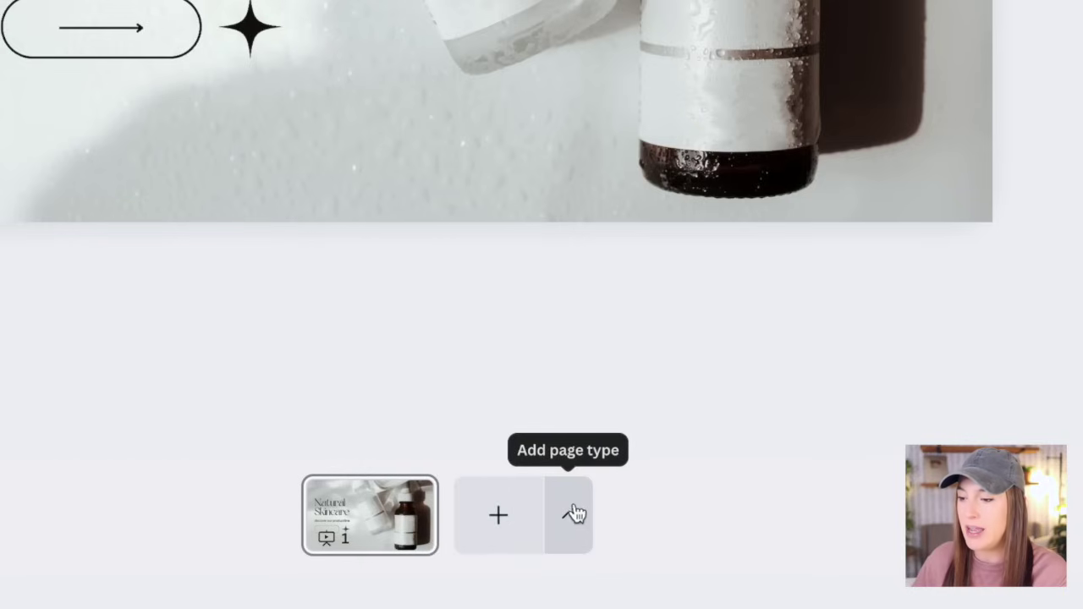
click(572, 528)
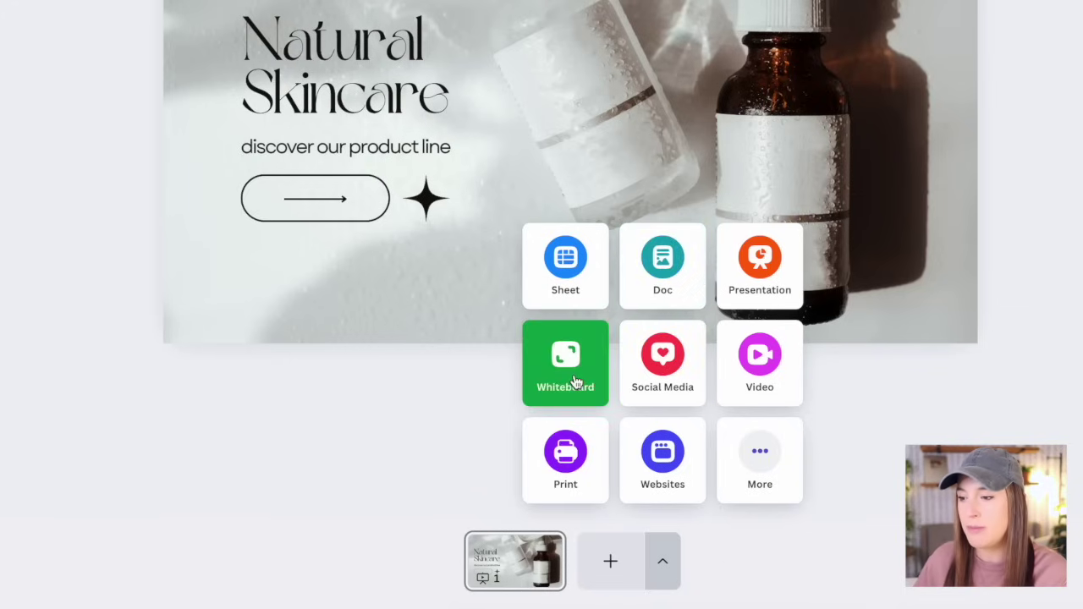
click(665, 390)
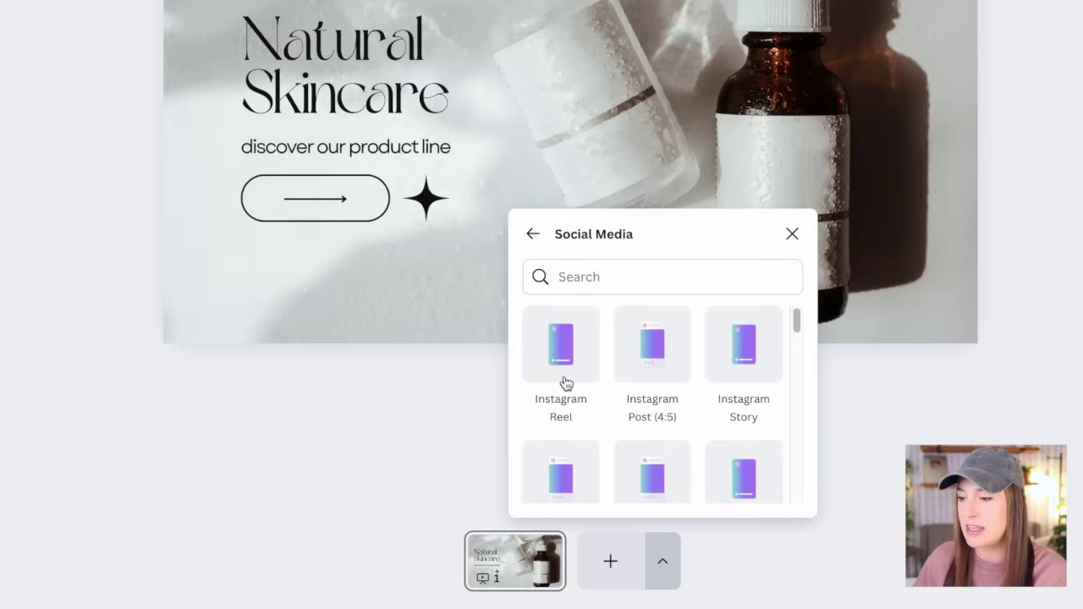
scroll(757, 391, down, 2)
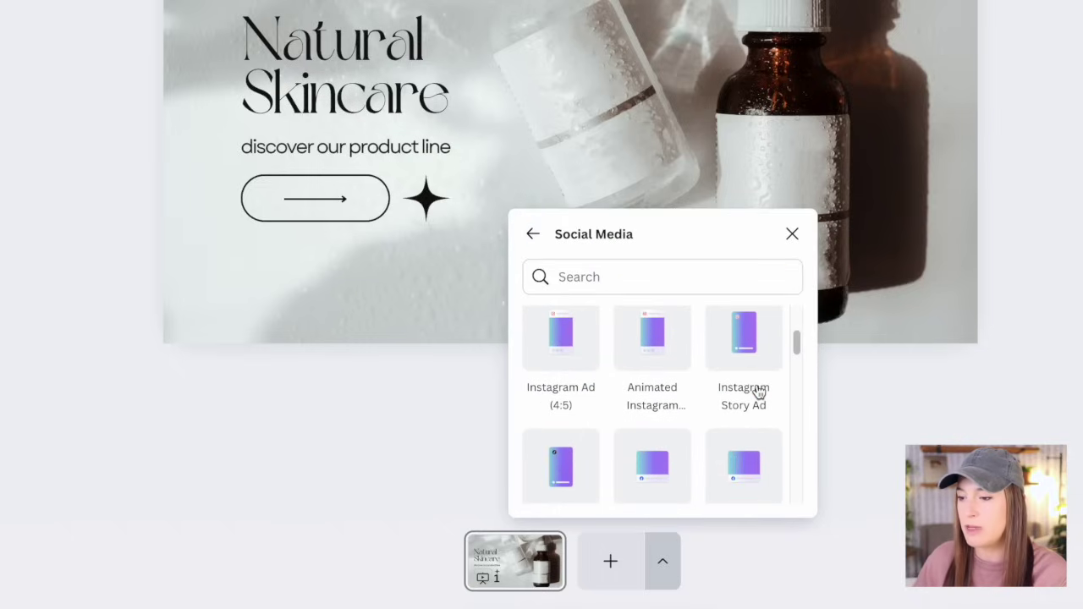
scroll(758, 391, down, 1)
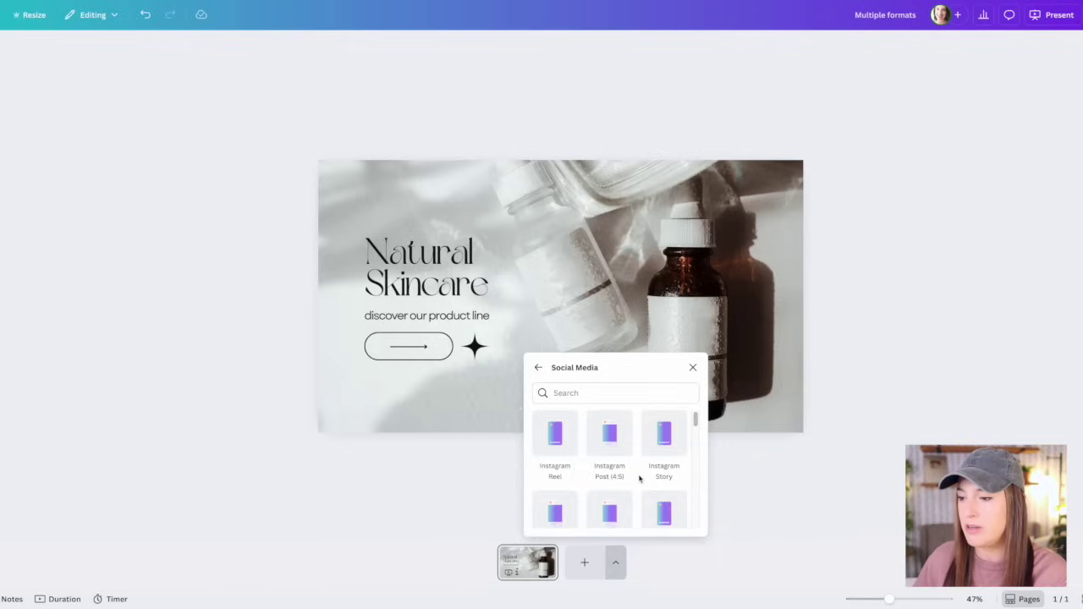
click(736, 371)
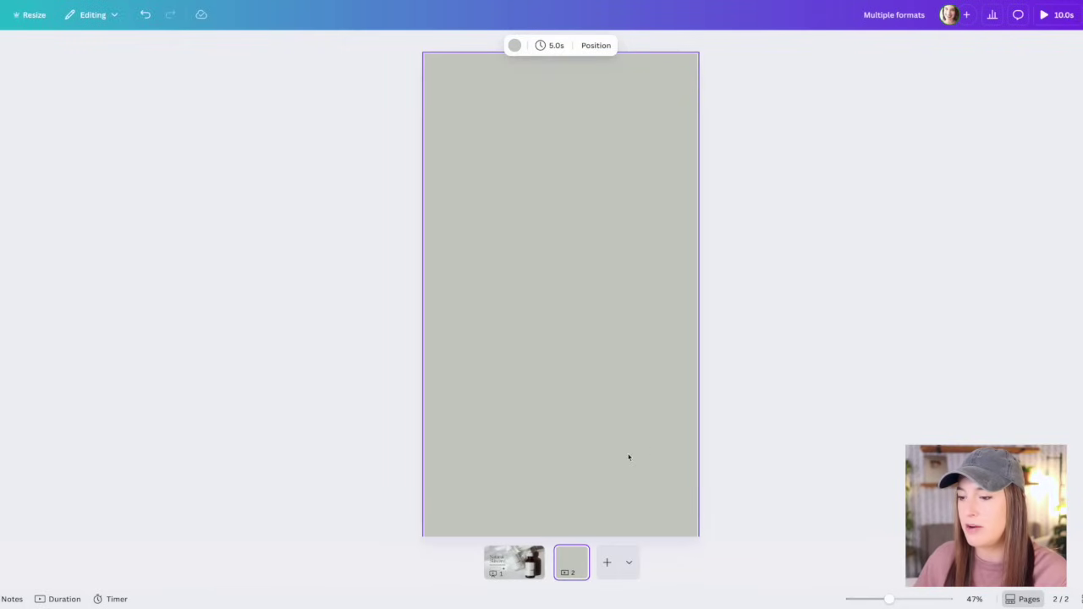
click(524, 565)
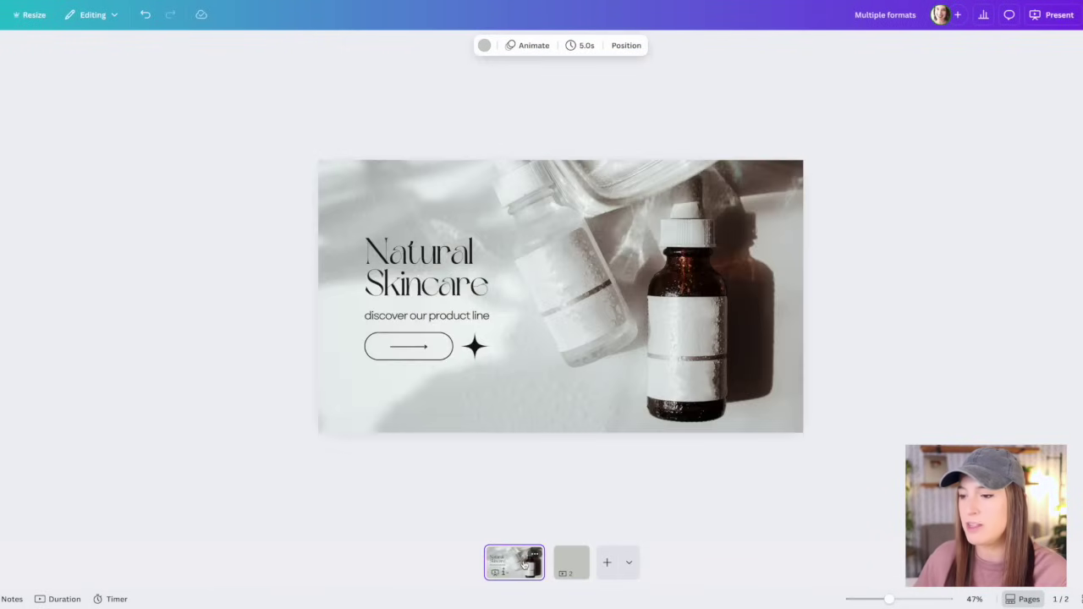
Step: Create a portrait-sized copy of page 1 using Resize page
click(566, 563)
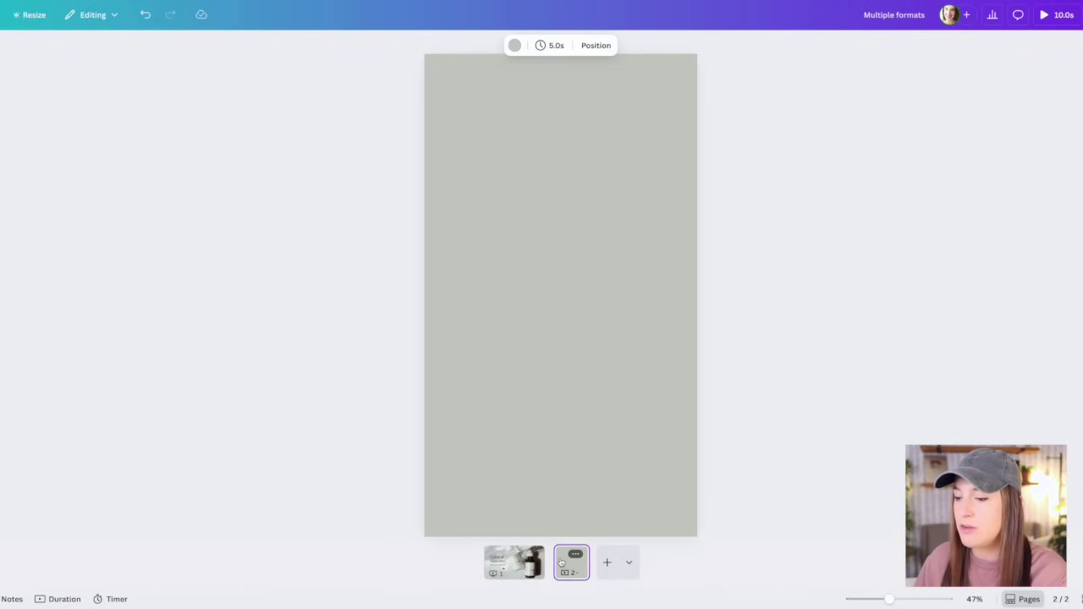
click(524, 568)
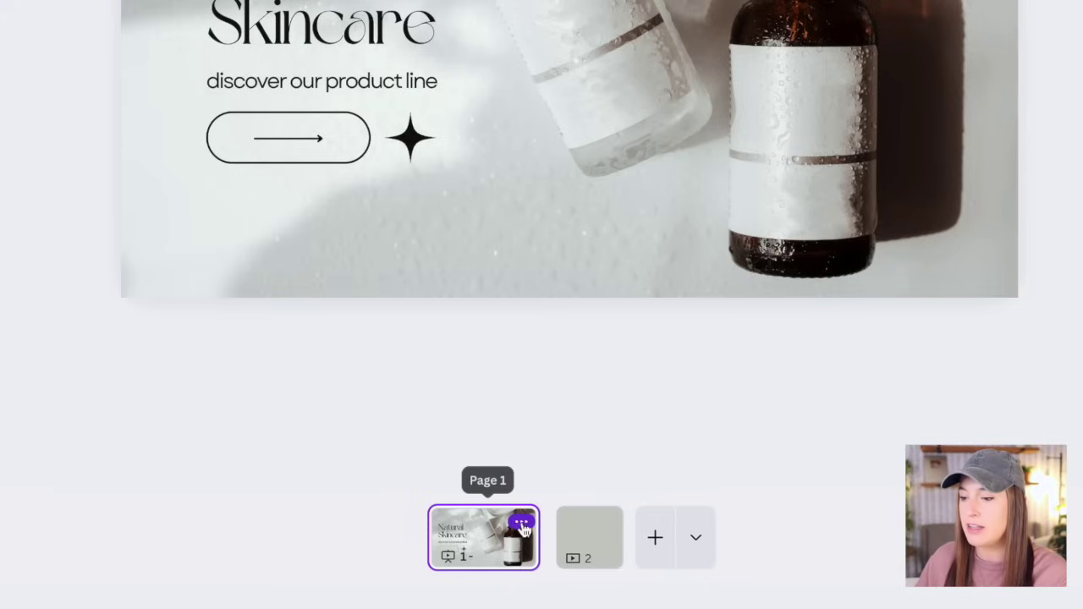
click(522, 525)
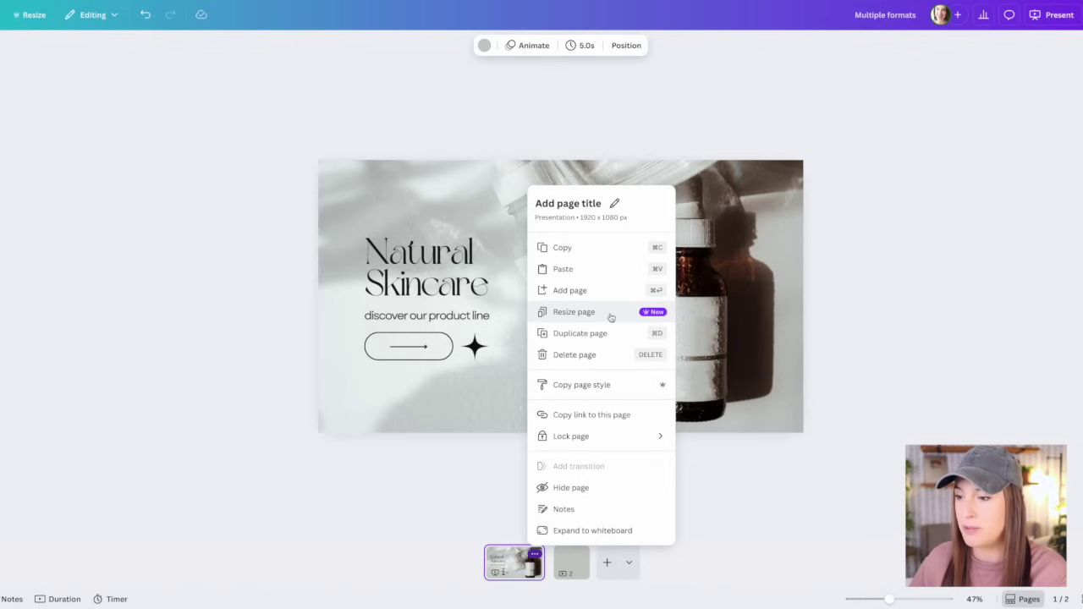
click(591, 313)
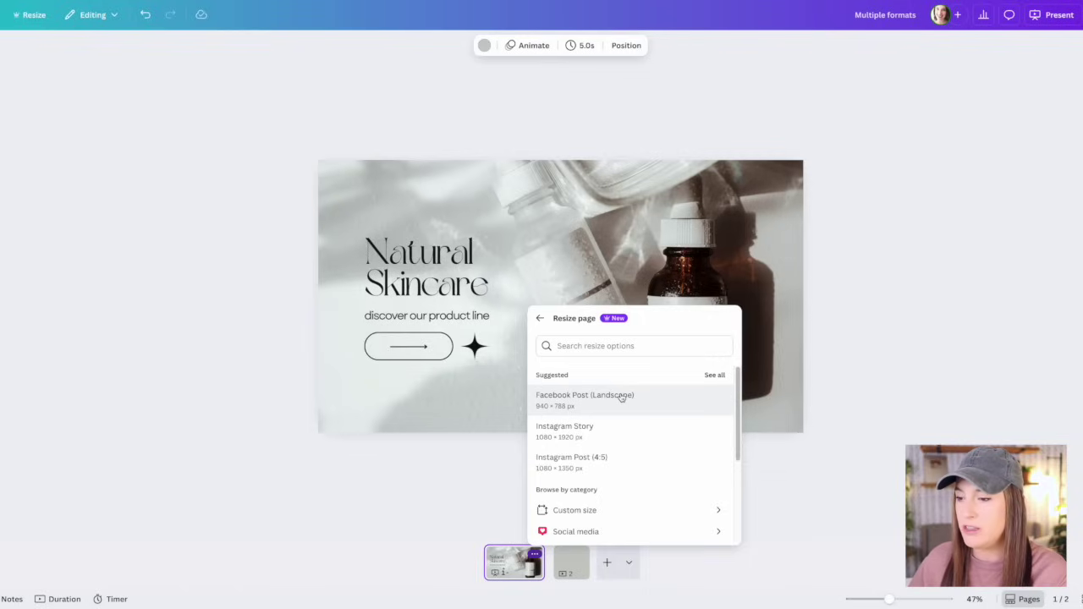
click(633, 467)
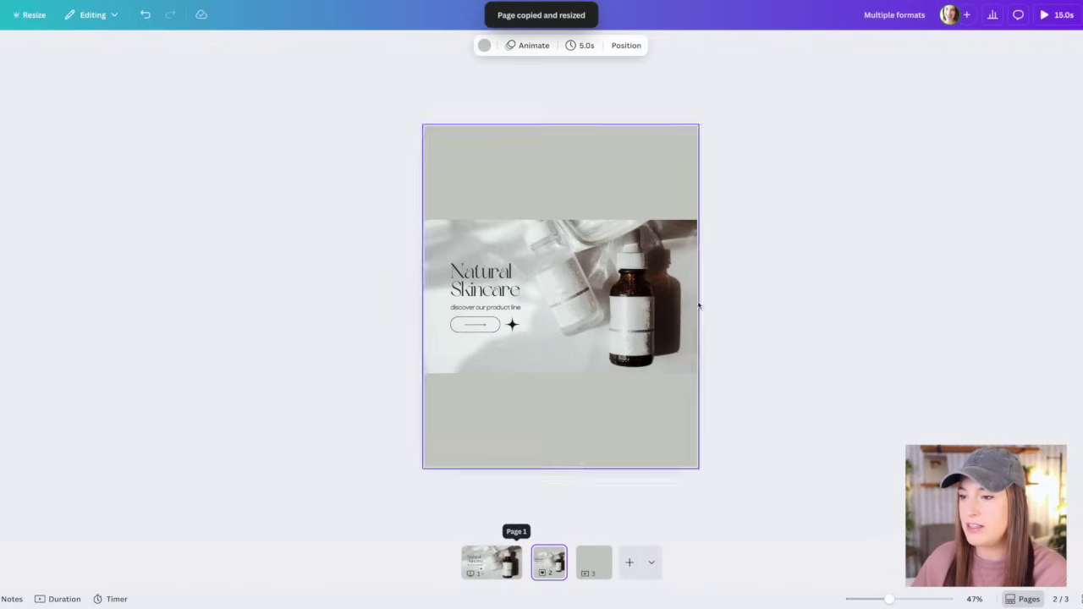
Step: Enlarge the product photo on the portrait copy to fill the page
click(534, 320)
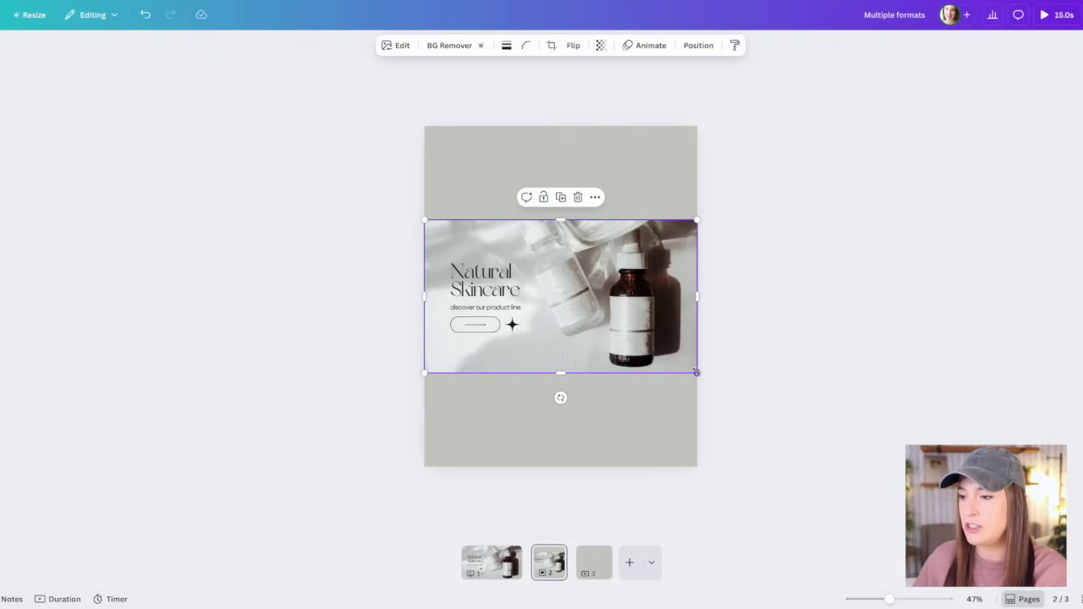
drag(696, 372, 737, 467)
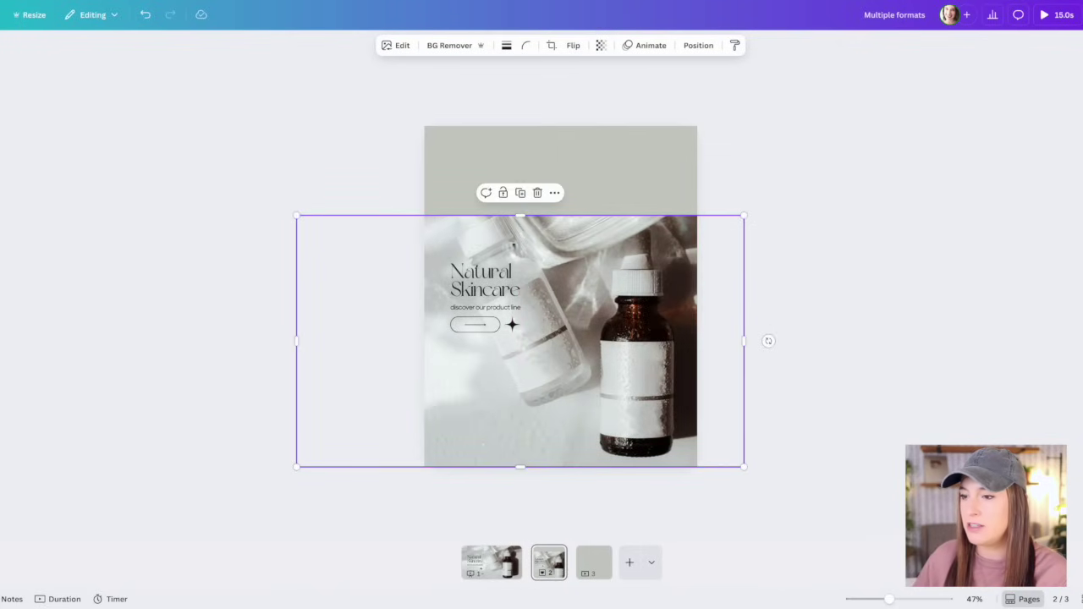
click(699, 496)
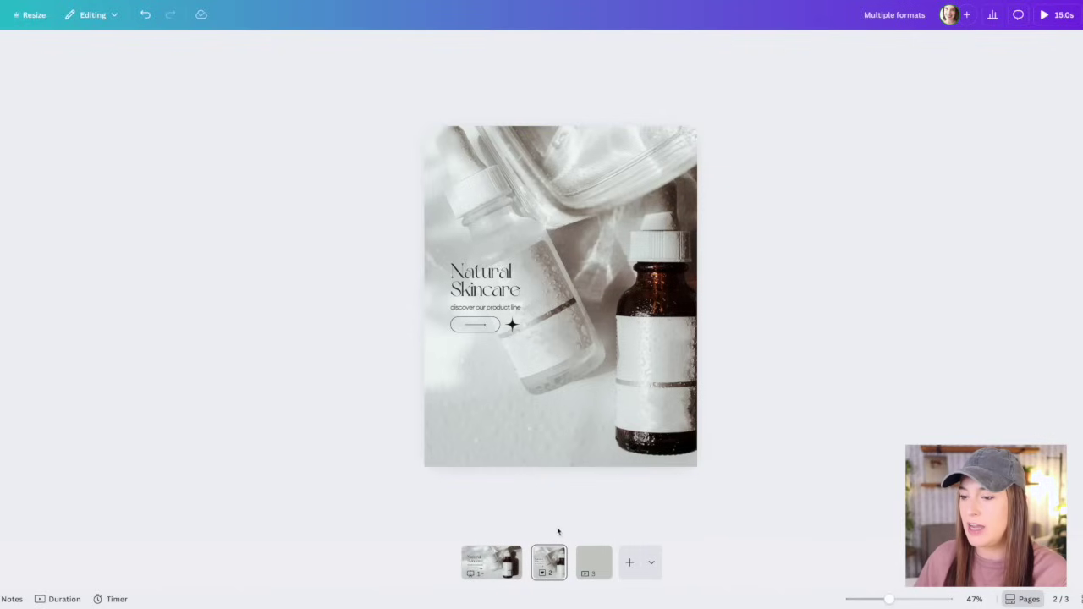
click(499, 565)
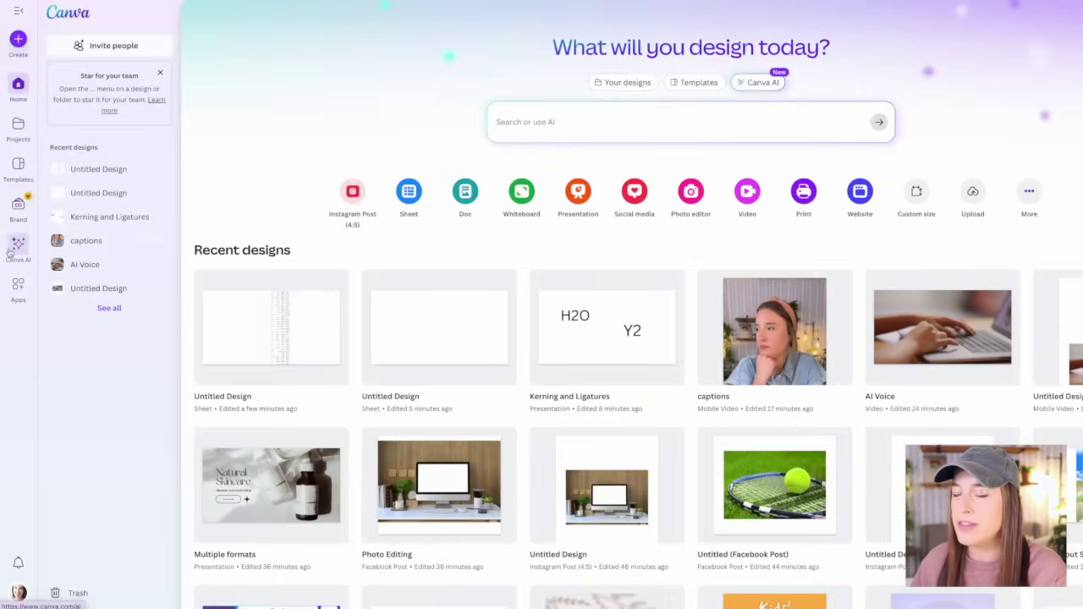
Step: Ask Canva AI for a Facebook Post design promoting 20% off a boho wall art print set
click(758, 82)
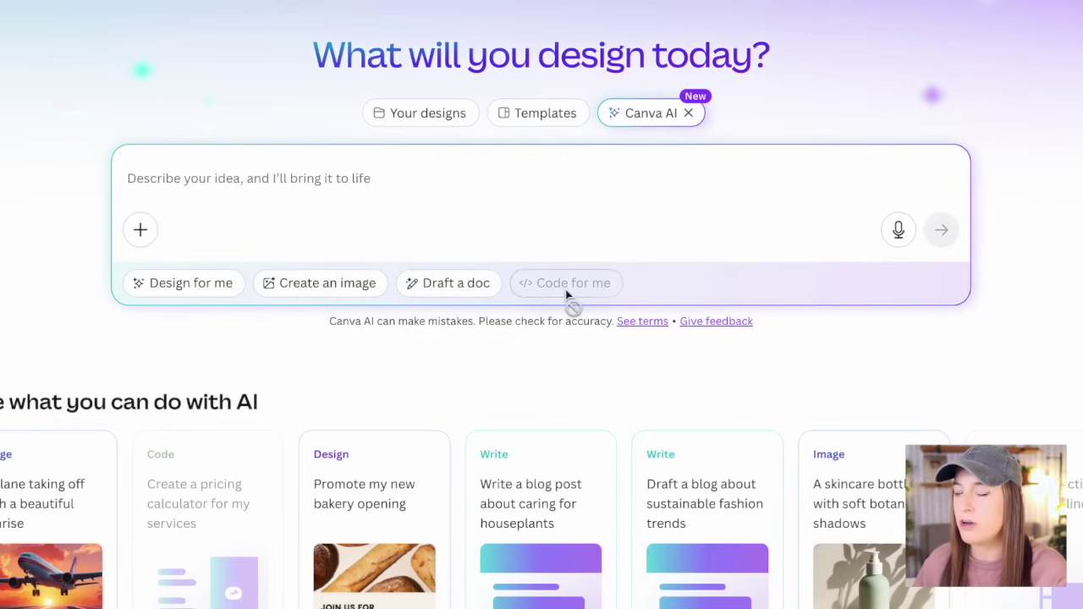
click(191, 299)
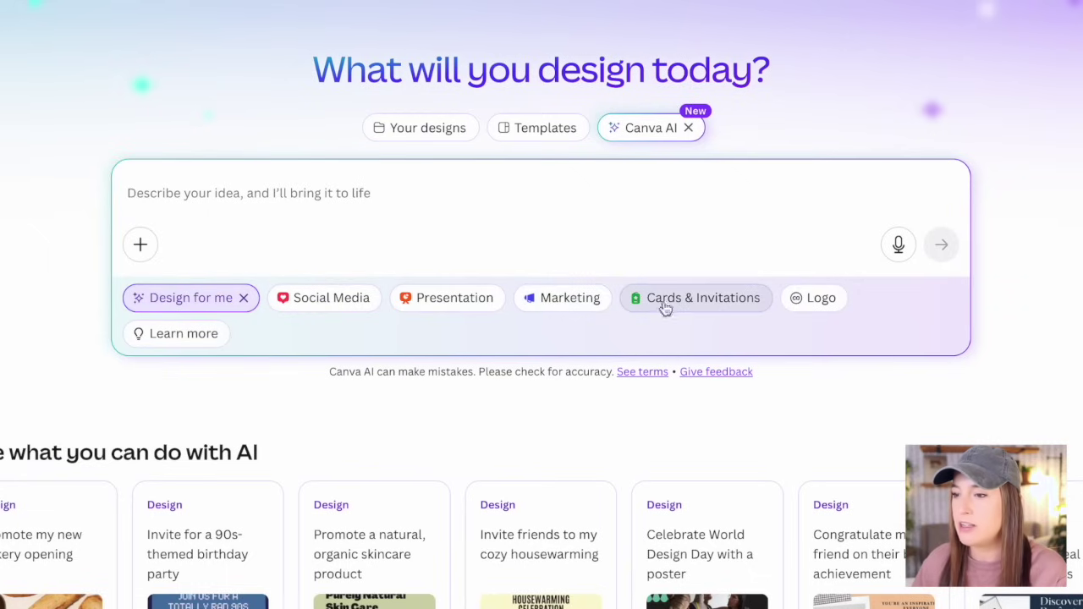
click(347, 310)
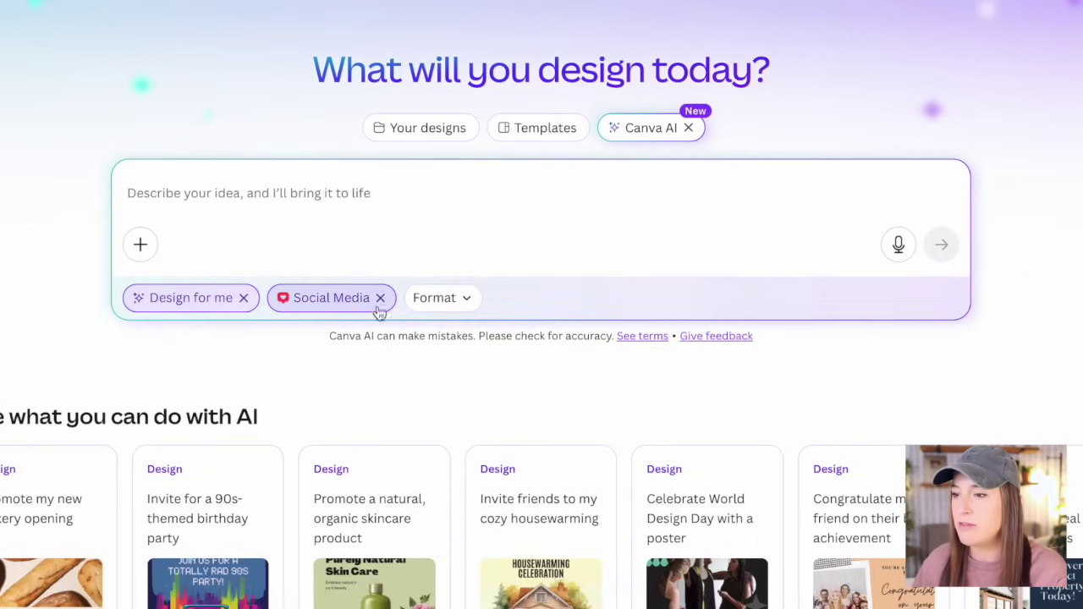
click(462, 310)
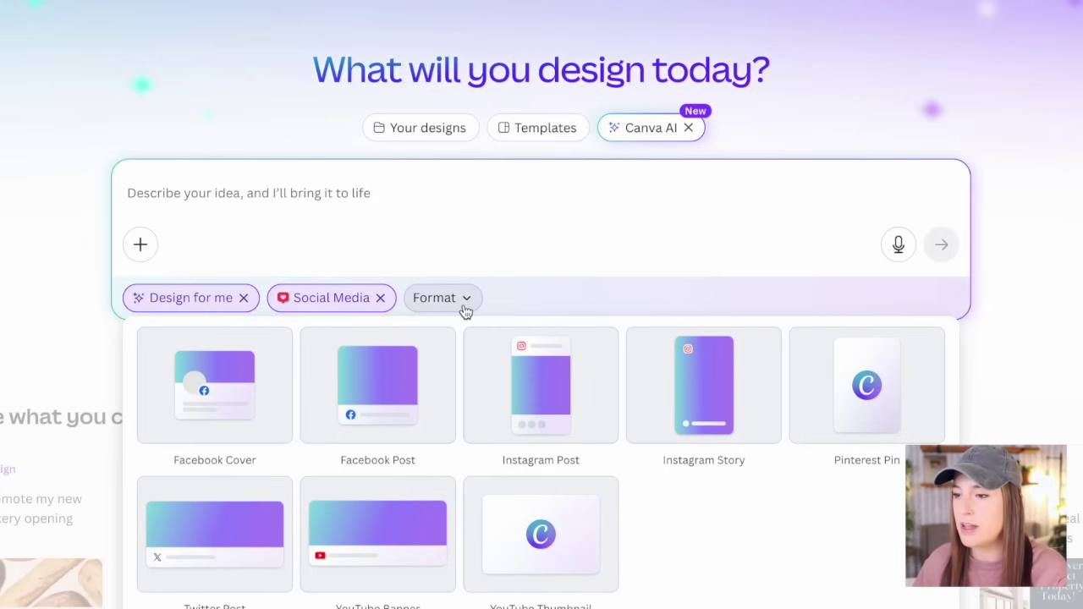
click(423, 398)
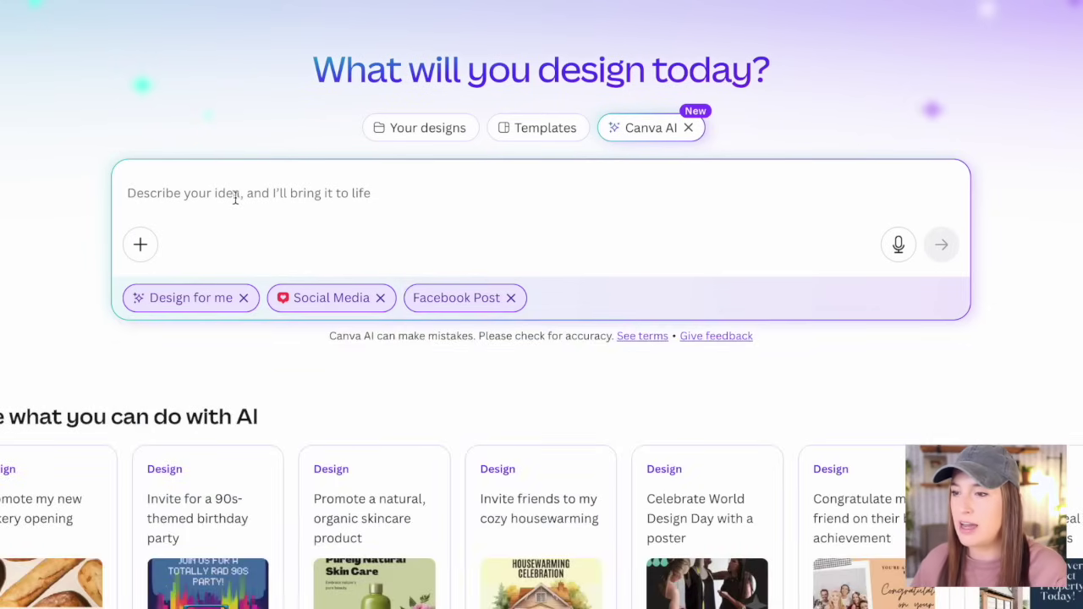
text(A promotion for 20% off of my boho wall art print set)
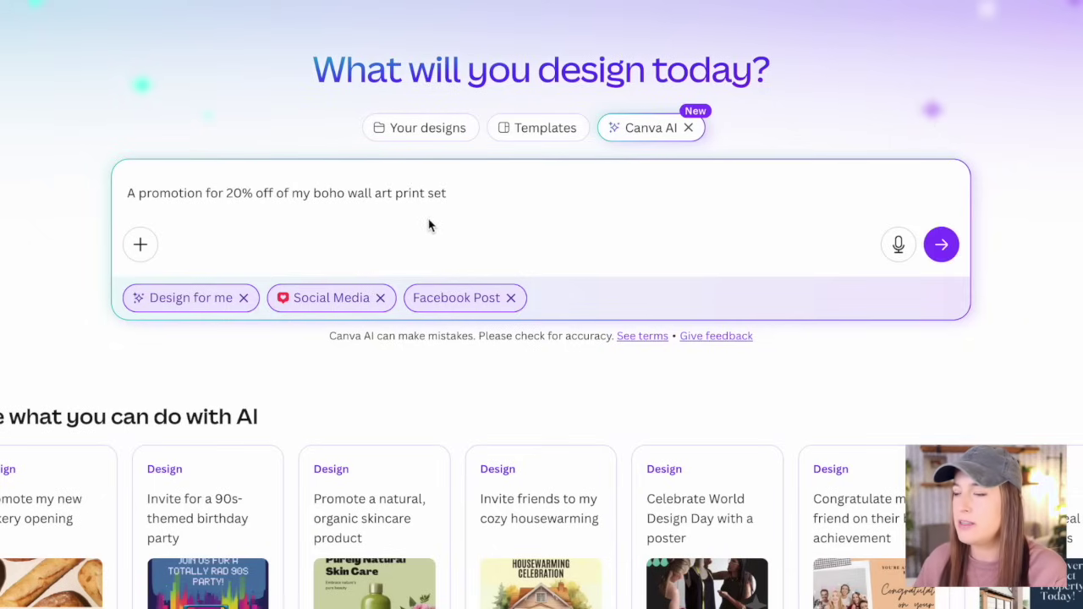
click(941, 245)
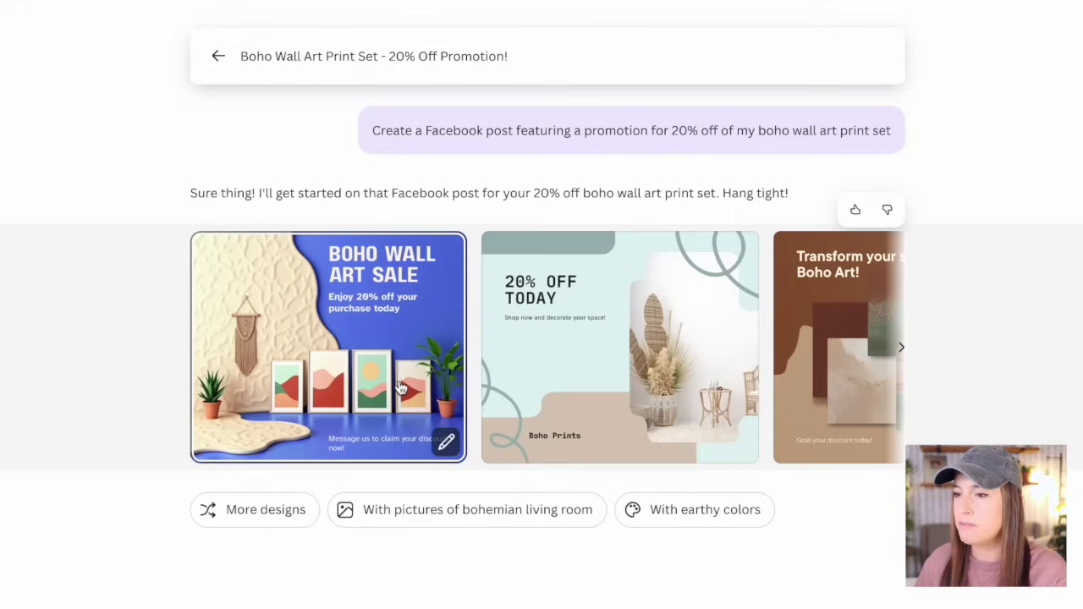
Step: Browse the generated boho designs and open the 20% OFF TODAY design
click(904, 352)
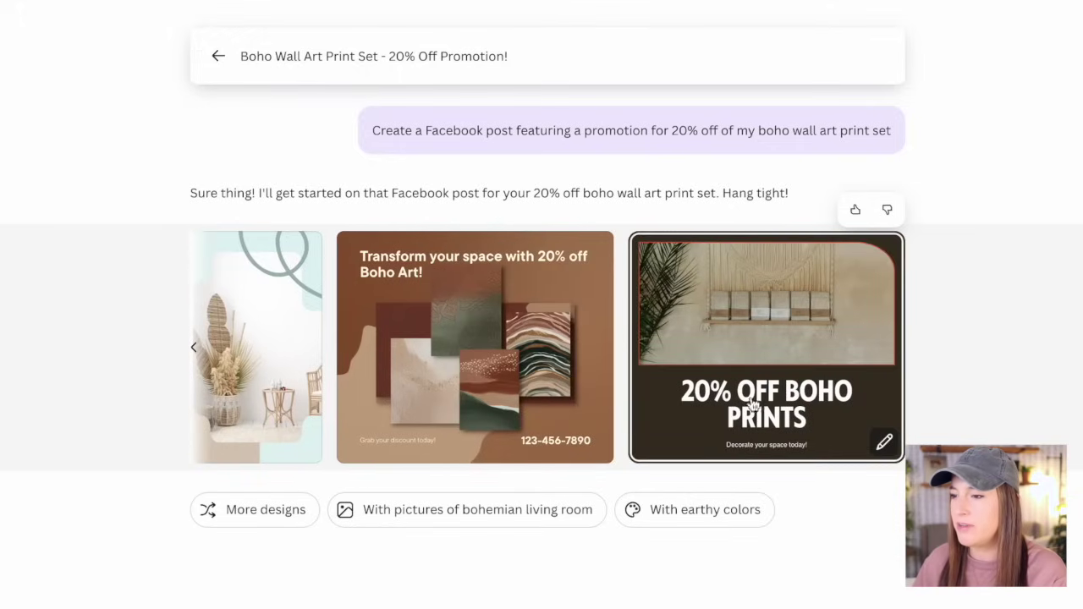
click(196, 355)
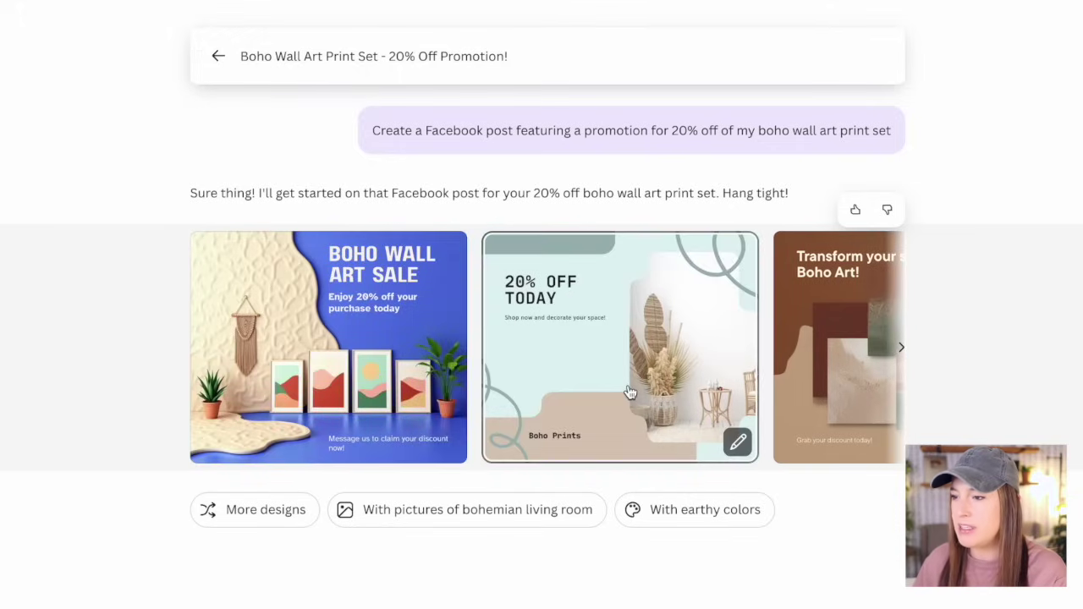
click(620, 391)
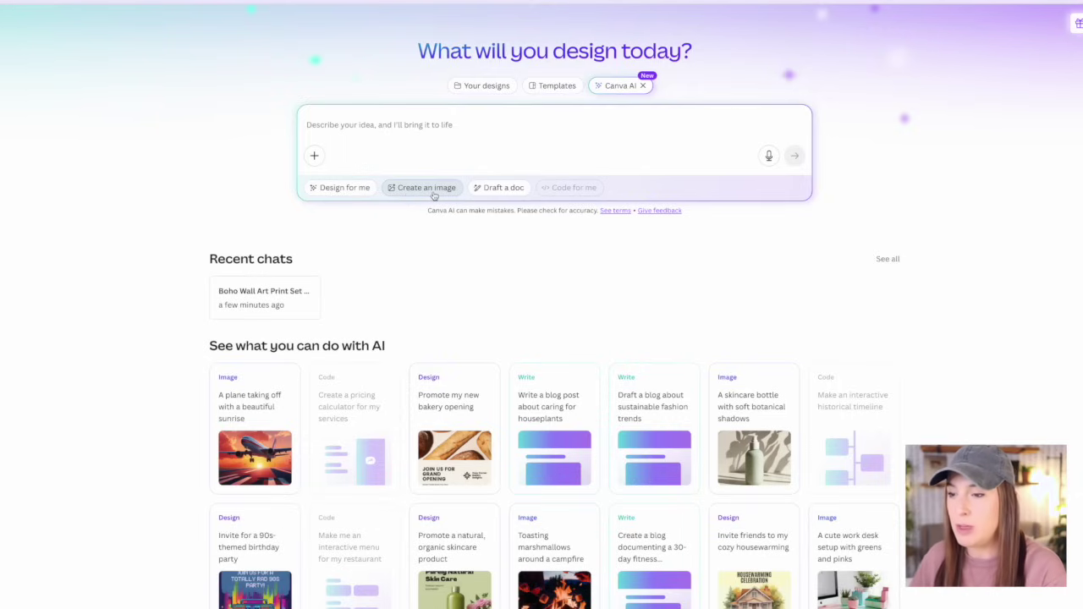
Step: Have Canva AI draft a blog post on the benefits of selling digital products online
click(498, 188)
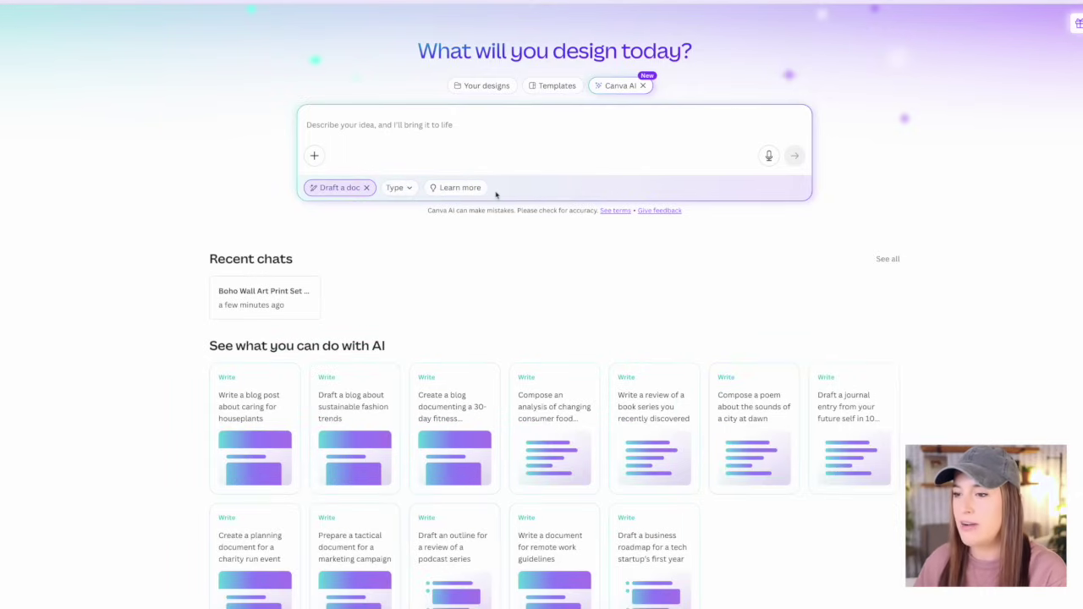
click(409, 189)
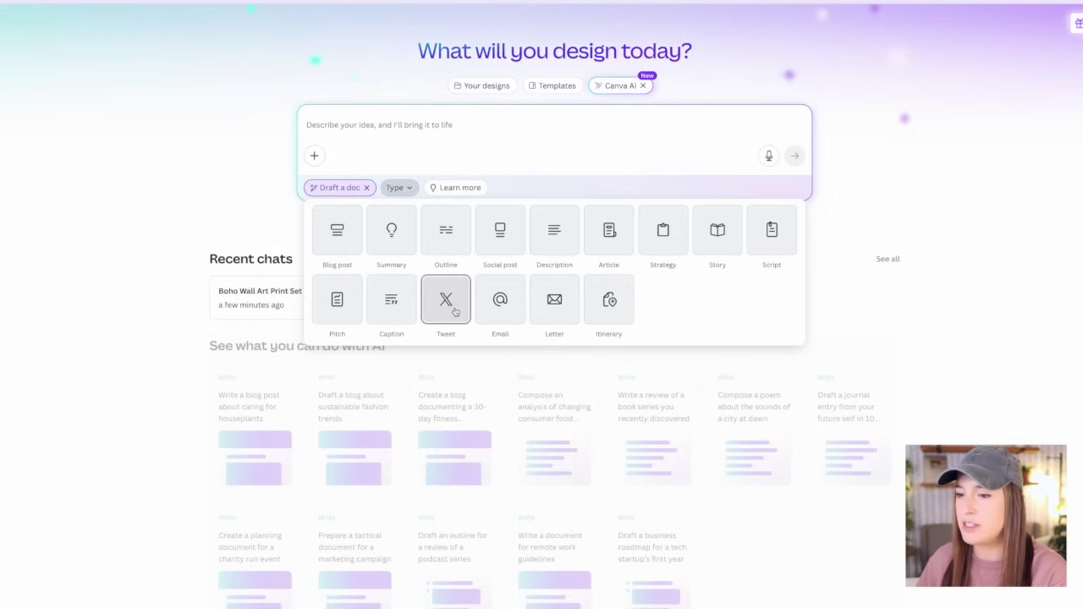
click(337, 230)
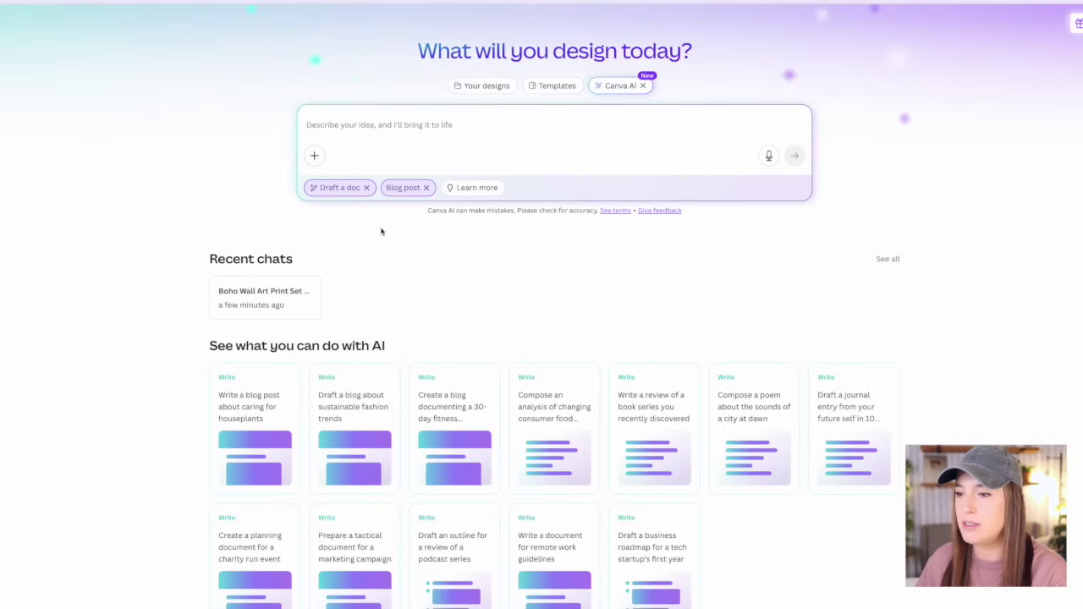
text(A blog post outlining the benefits of selling digital products online)
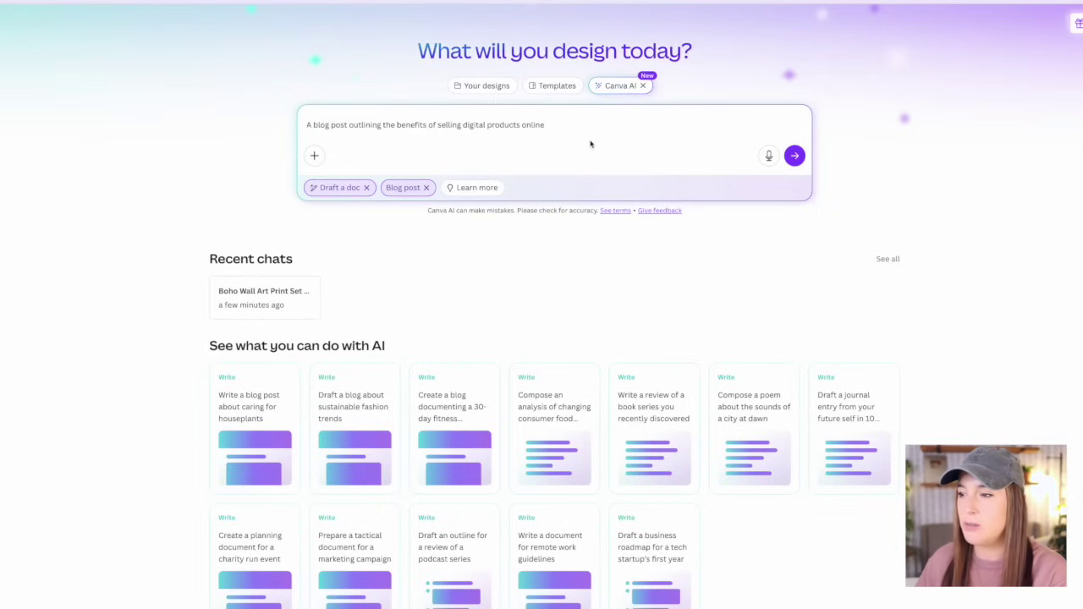
click(795, 155)
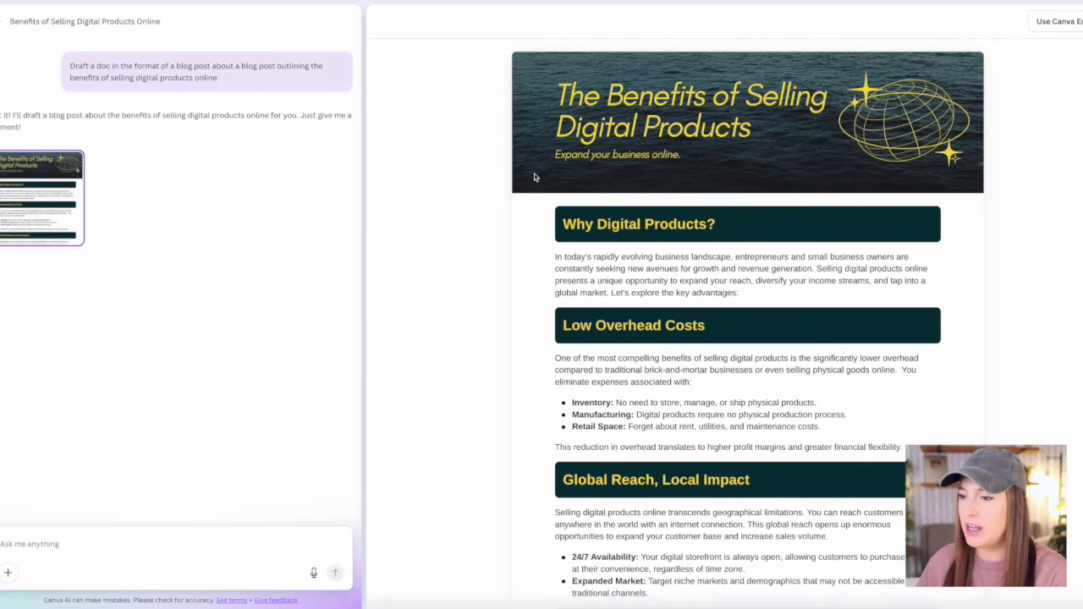
Step: Open the 'Benefits of Selling Digital Products' doc in the full editor and inspect its headings
scroll(990, 316, down, 3)
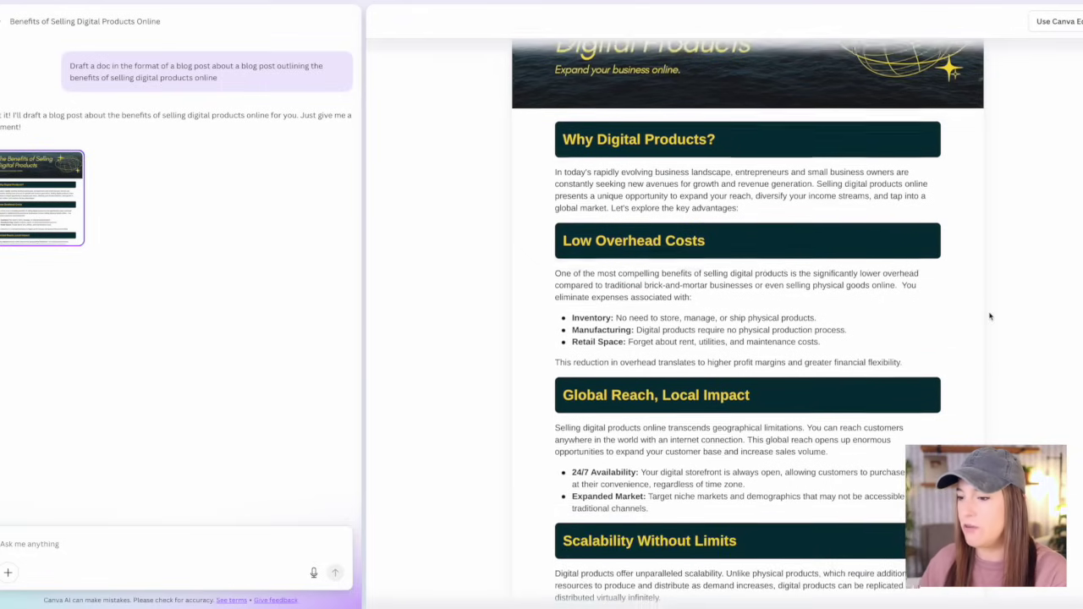
scroll(990, 315, down, 6)
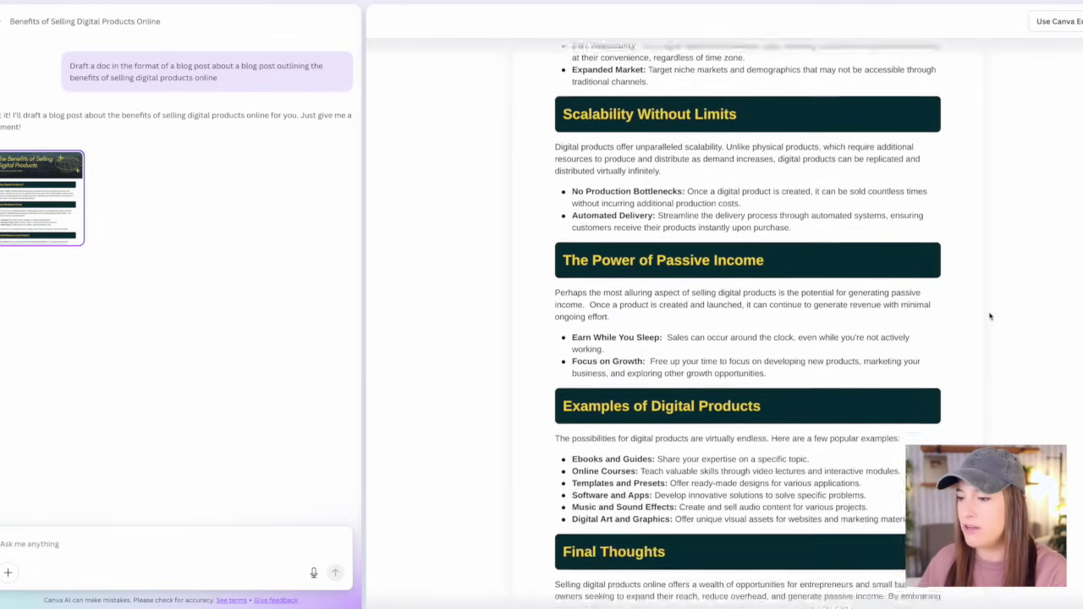
scroll(991, 316, up, 9)
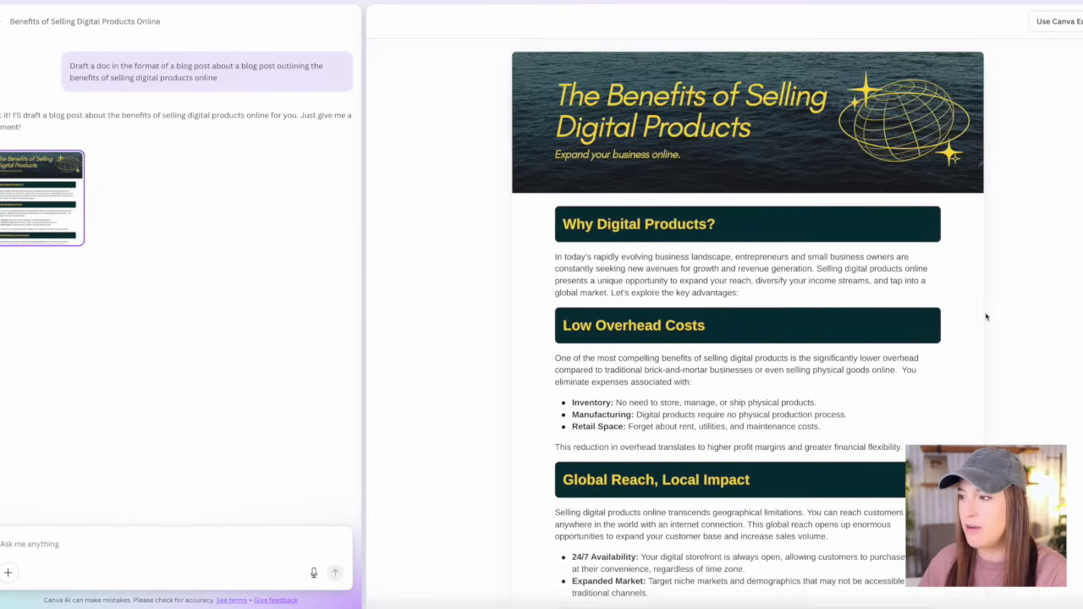
click(1057, 23)
drag(554, 311, 457, 275)
click(430, 239)
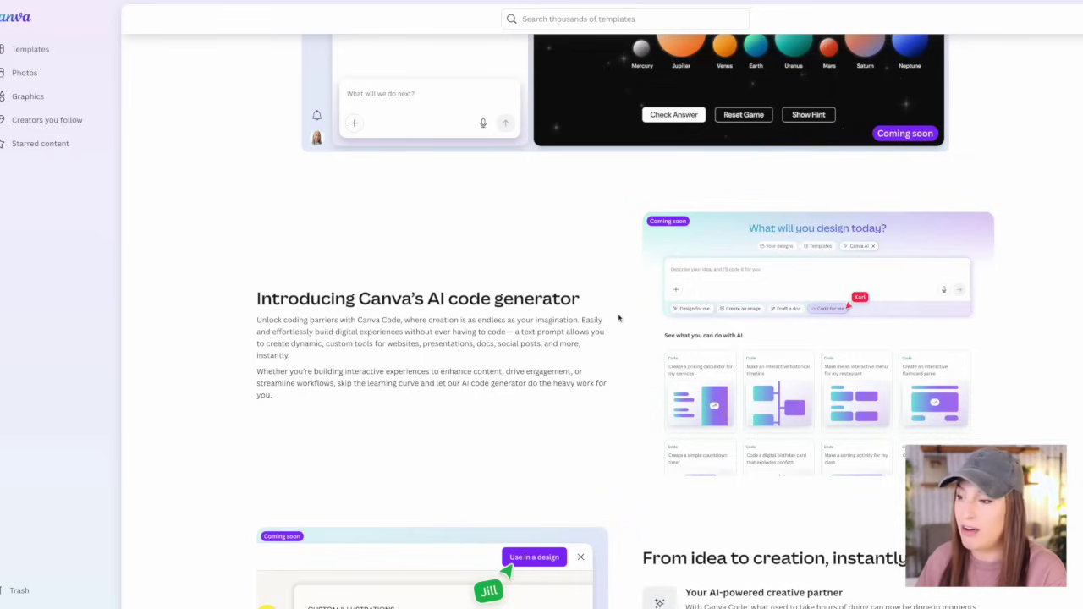
Step: Scroll back up the Canva AI code generator page
scroll(620, 306, up, 5)
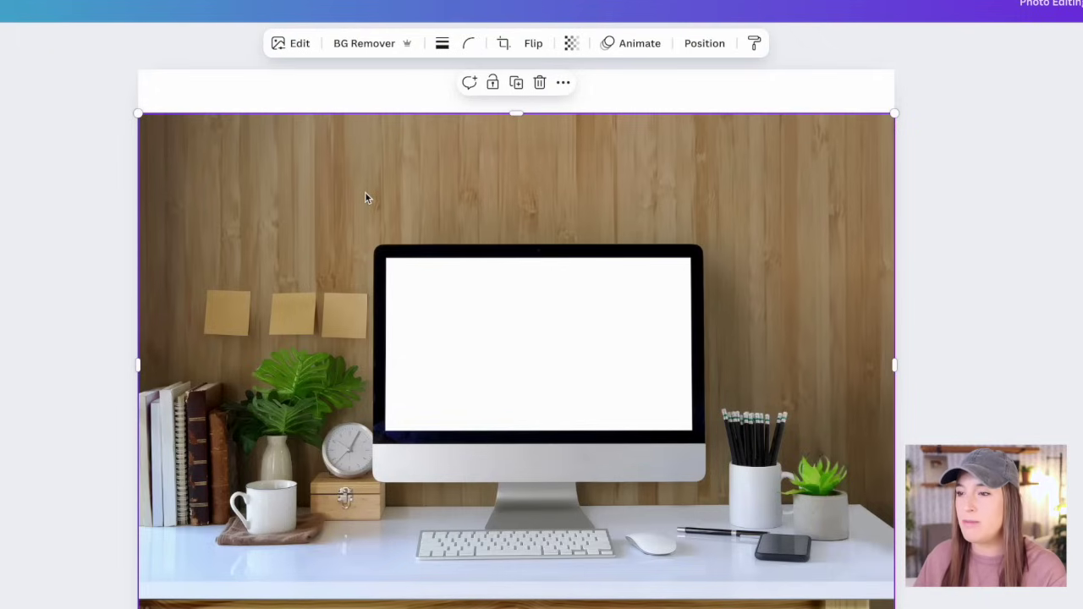
Step: Adjust only the picked monitor area's temperature, tint, brightness and vibrance
click(301, 53)
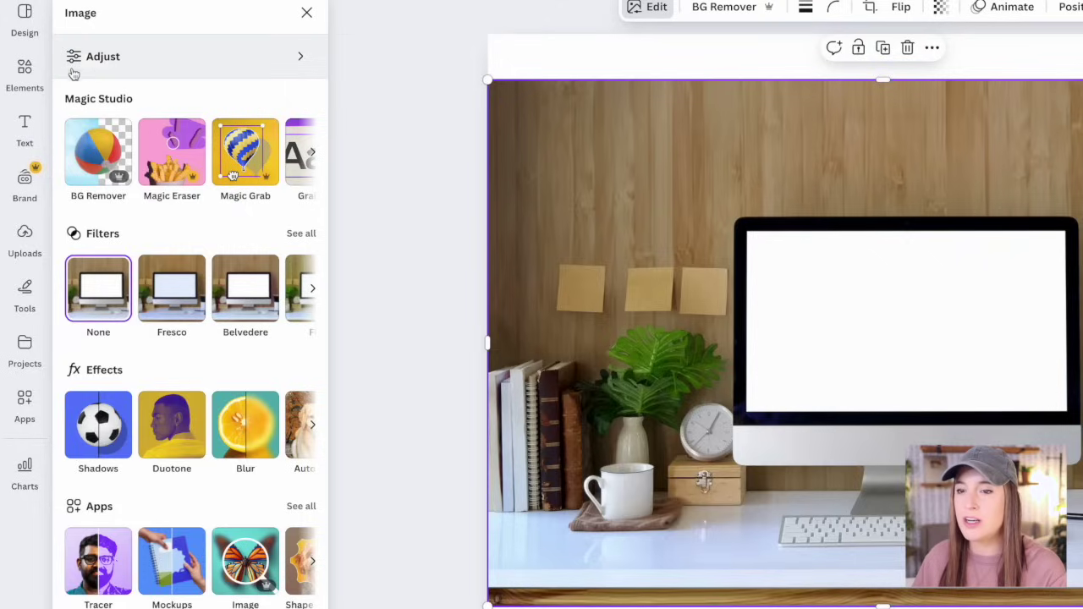
click(299, 57)
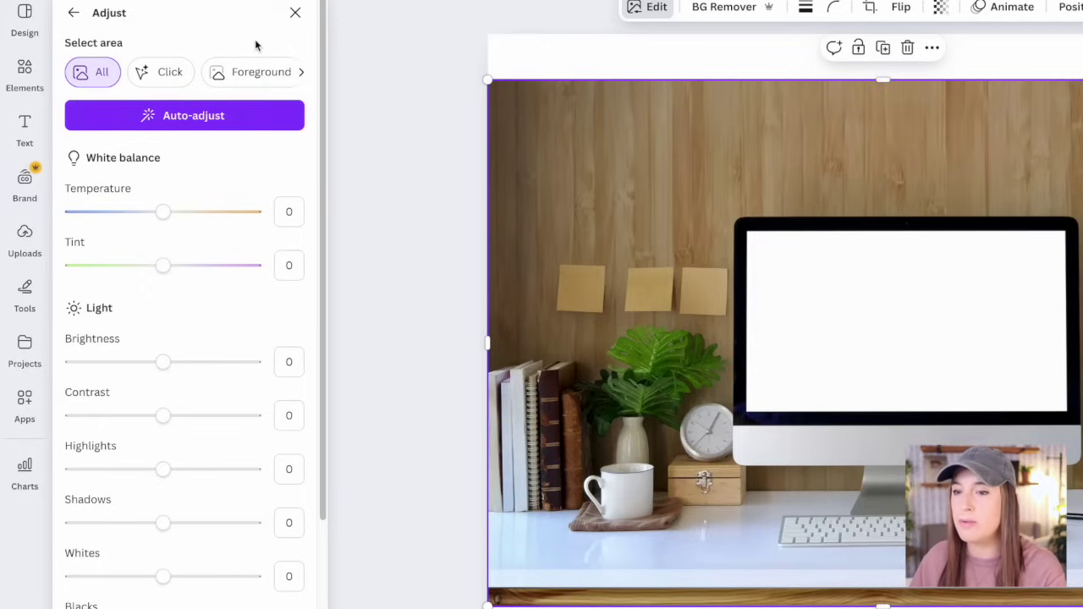
click(161, 74)
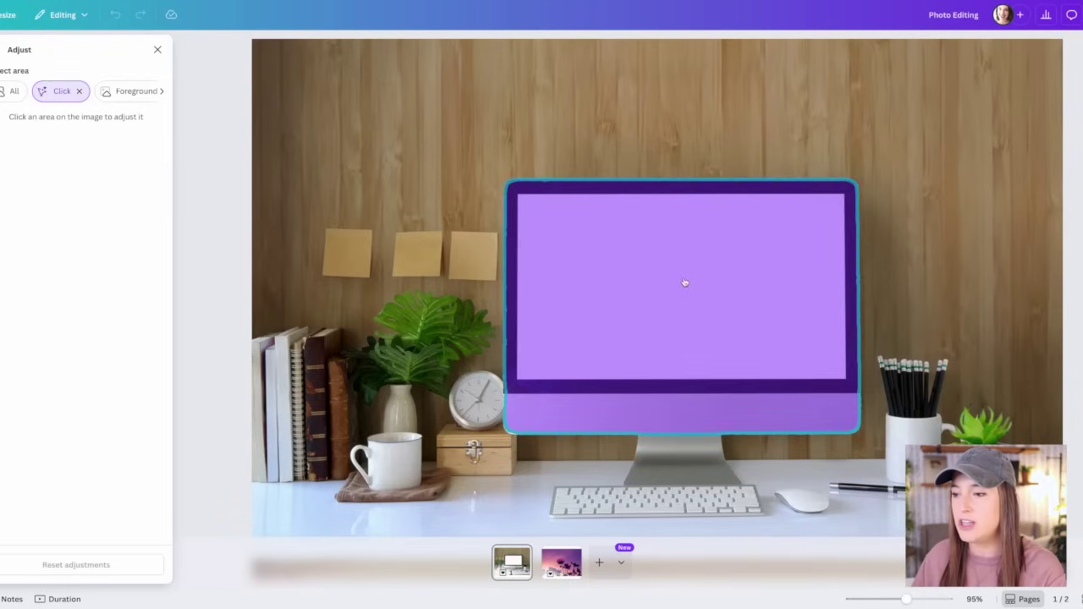
click(726, 293)
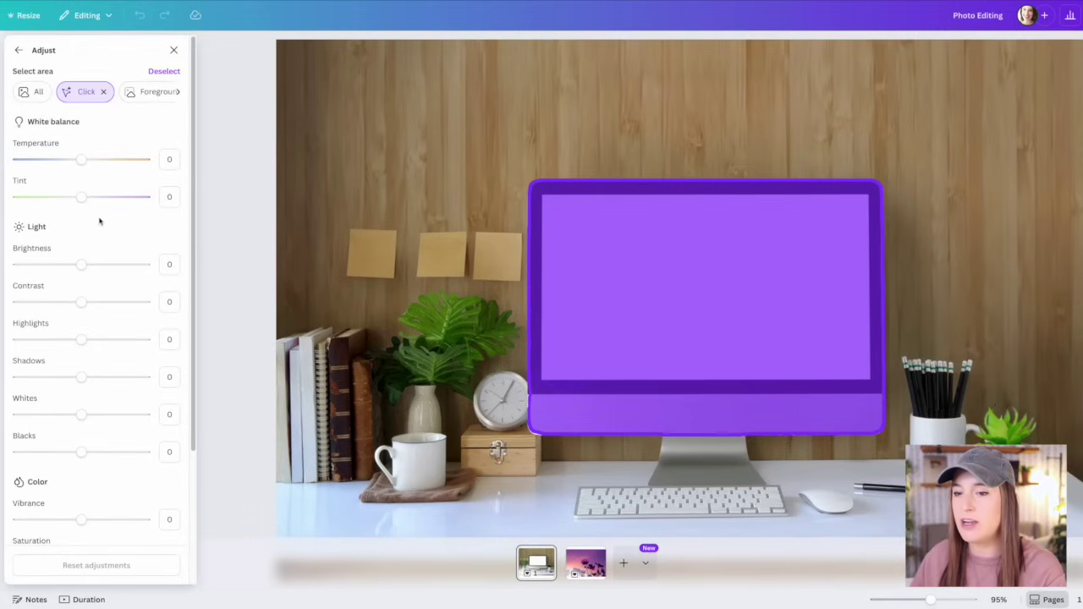
scroll(100, 220, down, 1)
scroll(101, 221, up, 1)
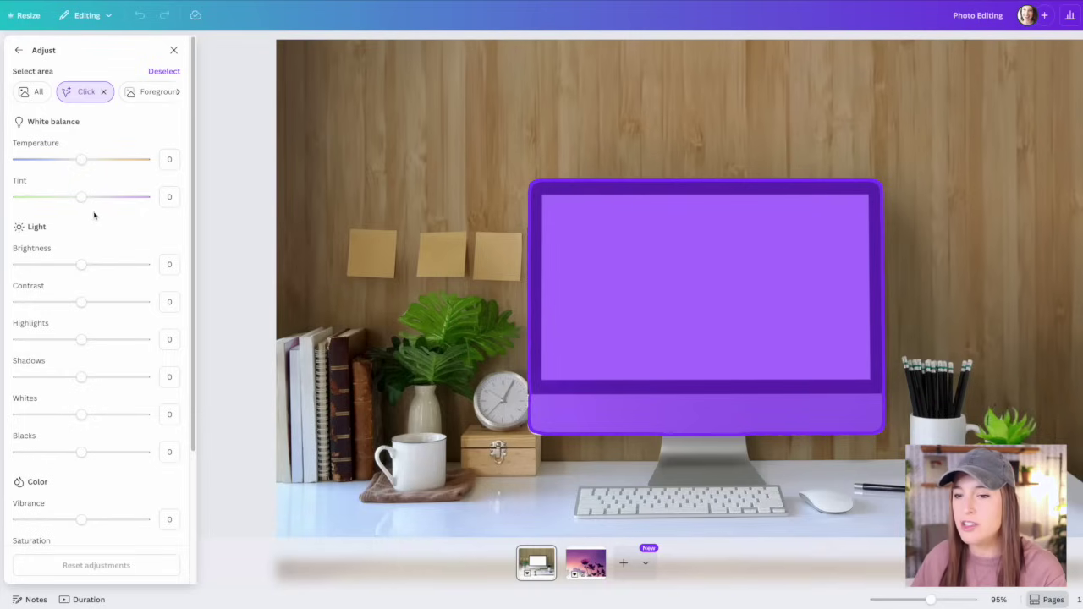
drag(81, 159, 144, 166)
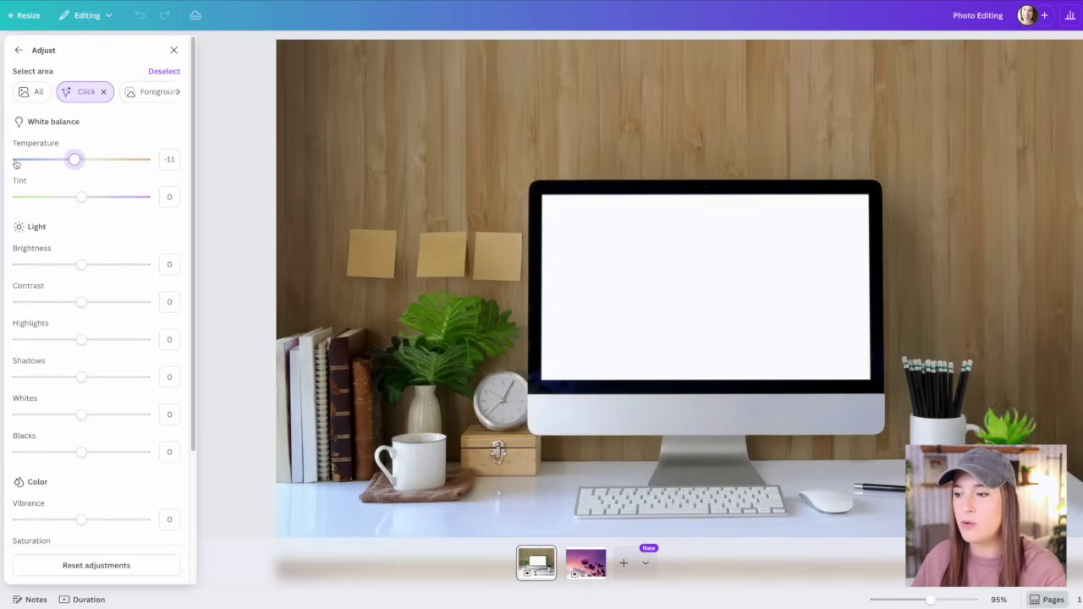
click(16, 162)
mouse_move(85, 198)
mouse_down()
mouse_move(144, 196)
mouse_move(76, 197)
mouse_up()
mouse_move(85, 264)
mouse_down()
mouse_move(148, 268)
mouse_move(49, 263)
mouse_move(68, 264)
mouse_up()
scroll(116, 290, down, 3)
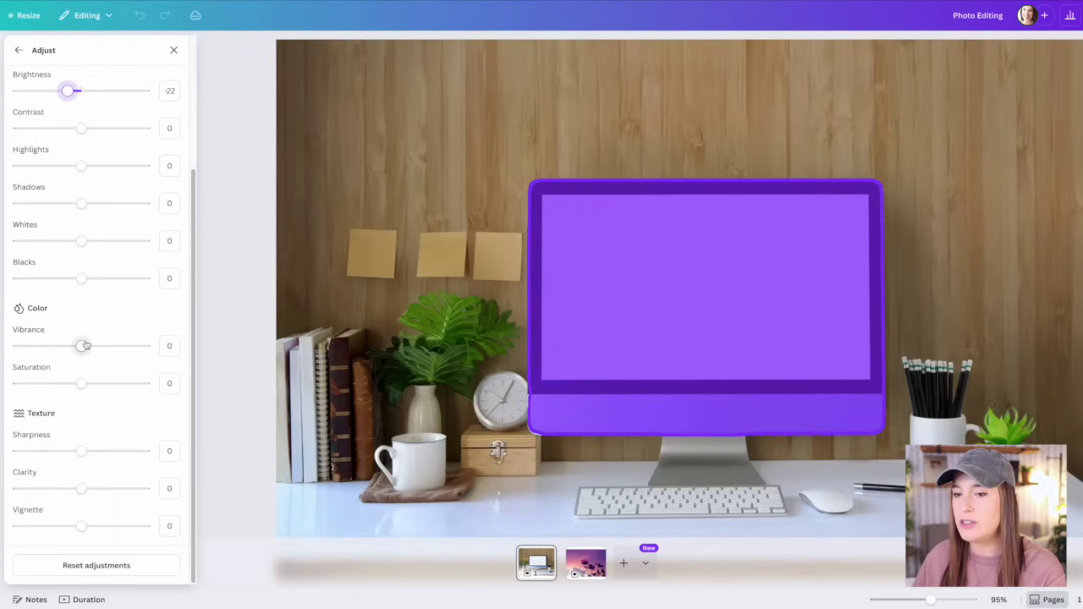
drag(84, 346, 46, 346)
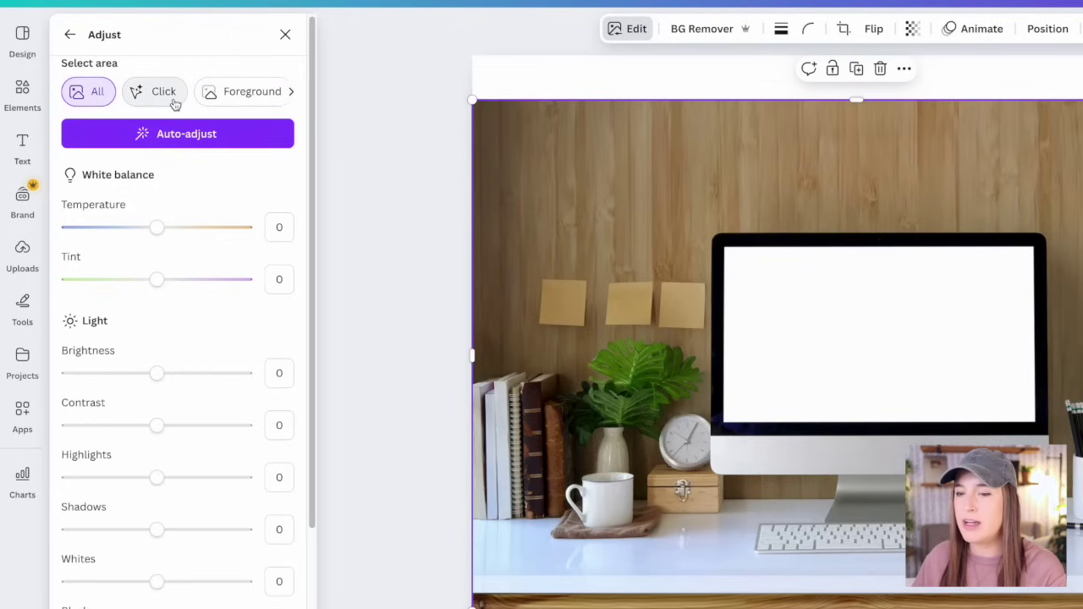
Step: Limit adjustments to the desk photo's background and shift its temperature slightly
click(241, 100)
click(289, 95)
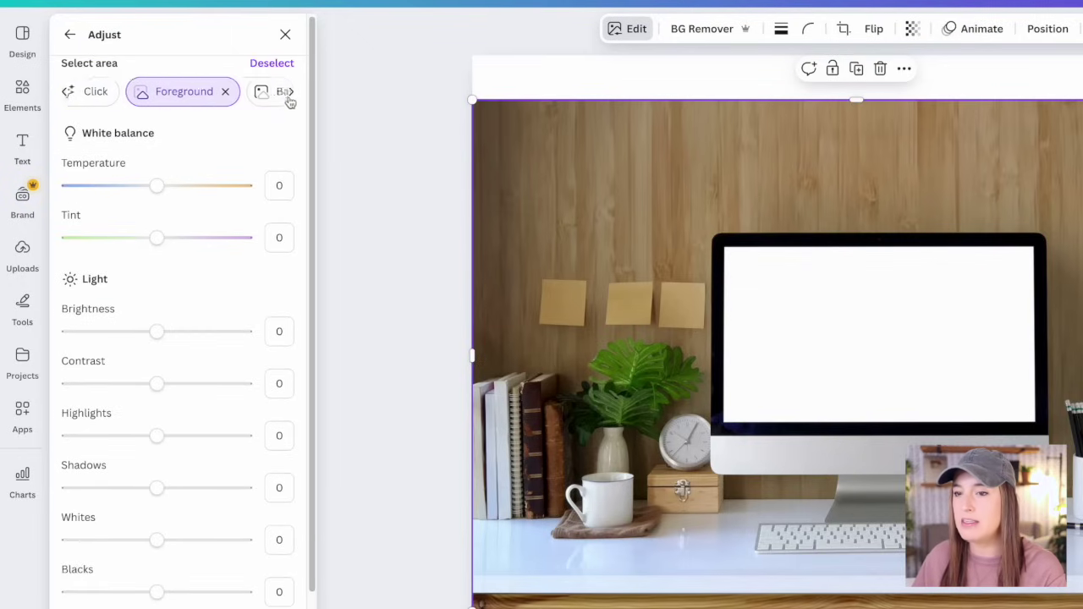
click(227, 92)
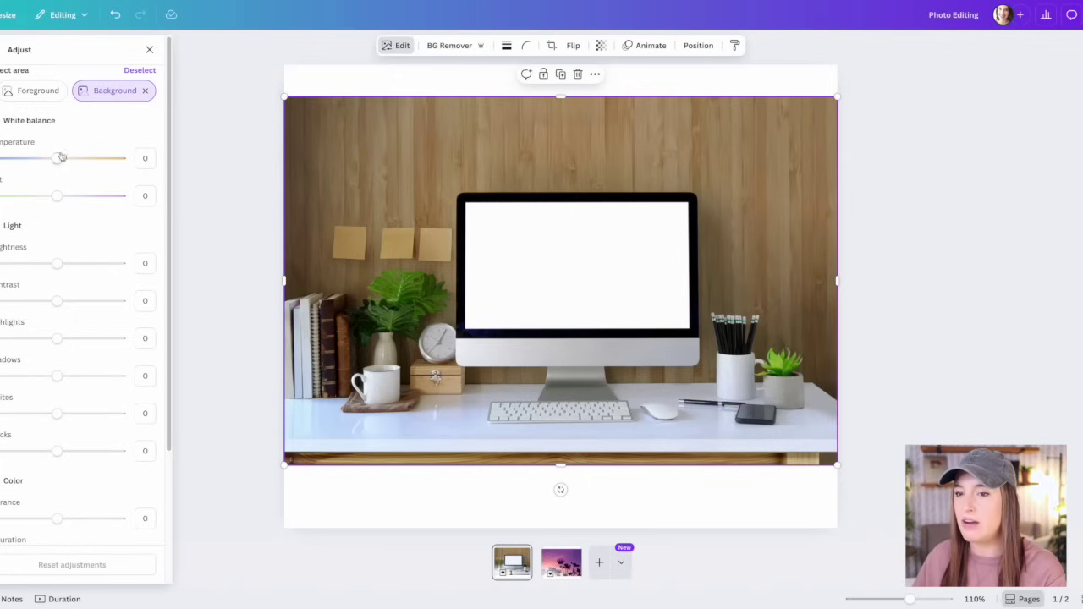
mouse_move(59, 160)
mouse_down()
mouse_move(108, 159)
mouse_move(2, 159)
mouse_move(77, 159)
mouse_move(51, 159)
mouse_move(70, 165)
mouse_up()
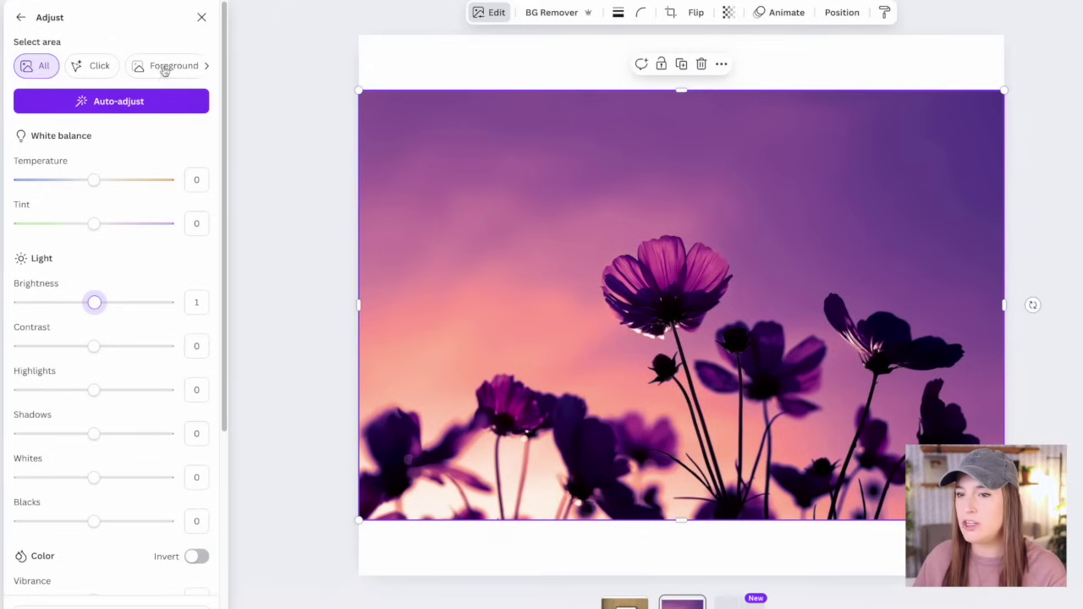
Step: Adjust the flower foreground's brightness, temperature to 87 and shadows to 43
click(136, 91)
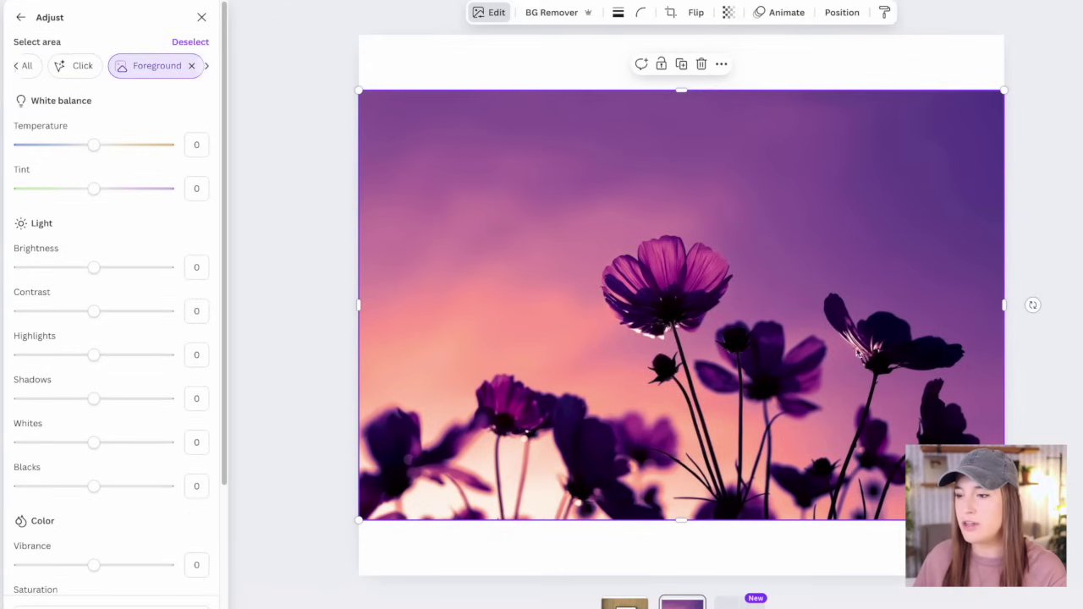
mouse_move(94, 270)
mouse_down()
mouse_move(167, 268)
mouse_move(95, 267)
mouse_up()
drag(101, 150, 19, 143)
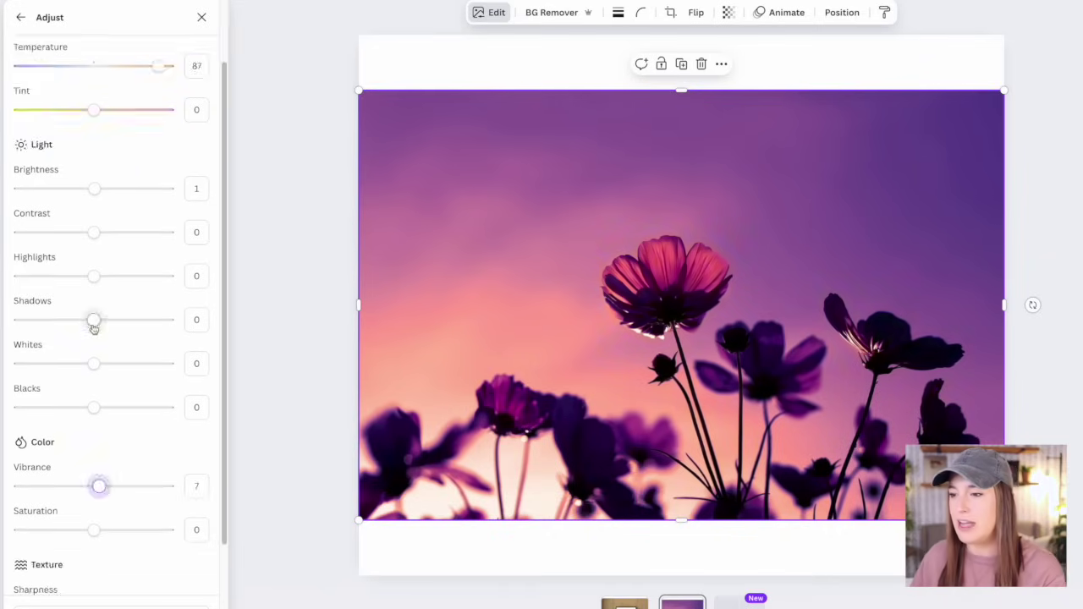
drag(94, 319, 127, 328)
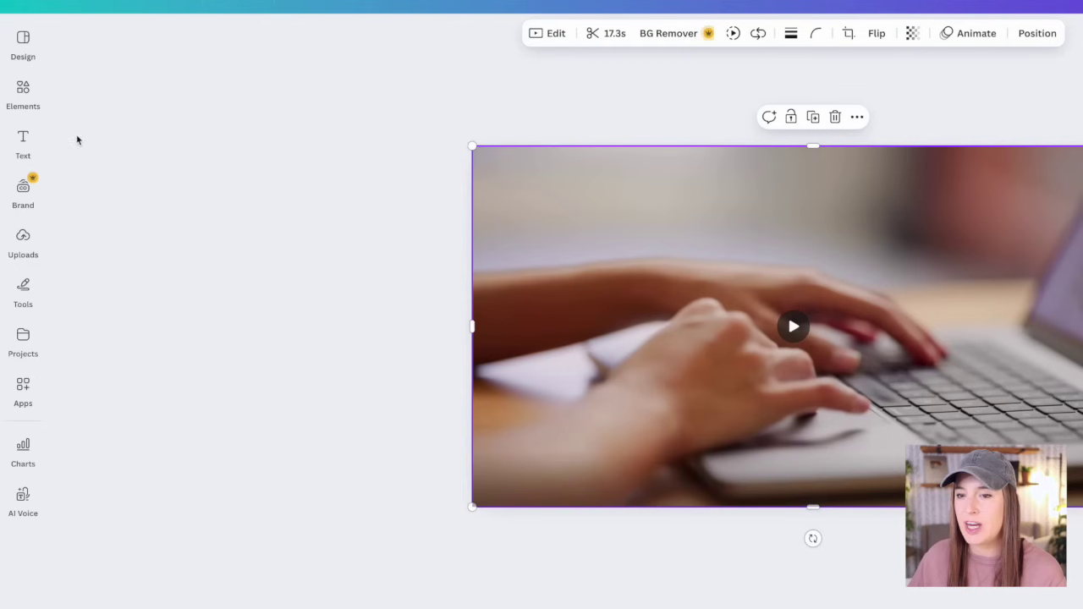
click(19, 101)
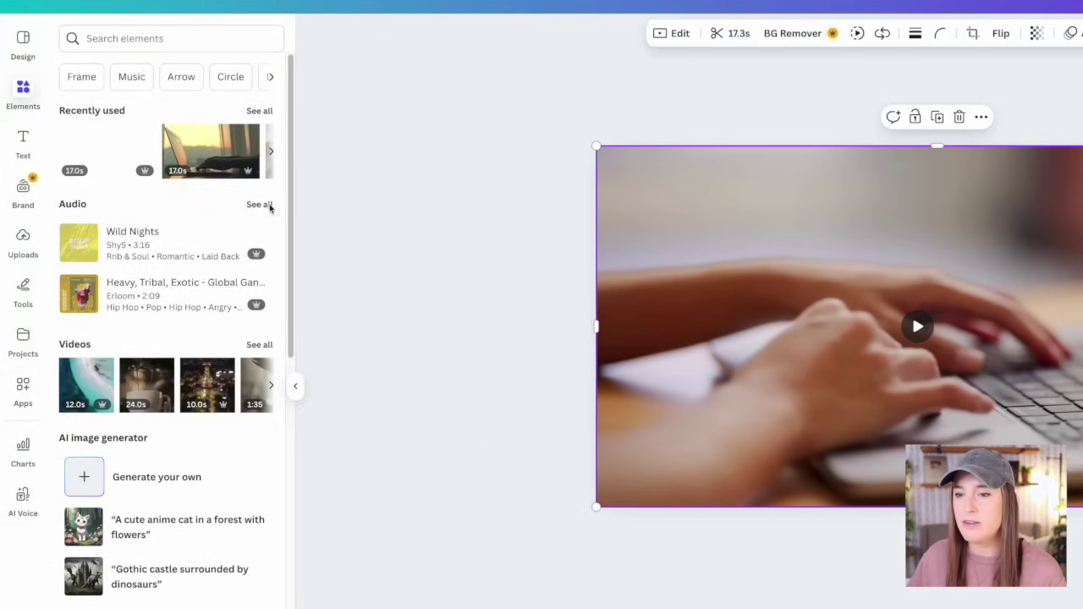
click(268, 205)
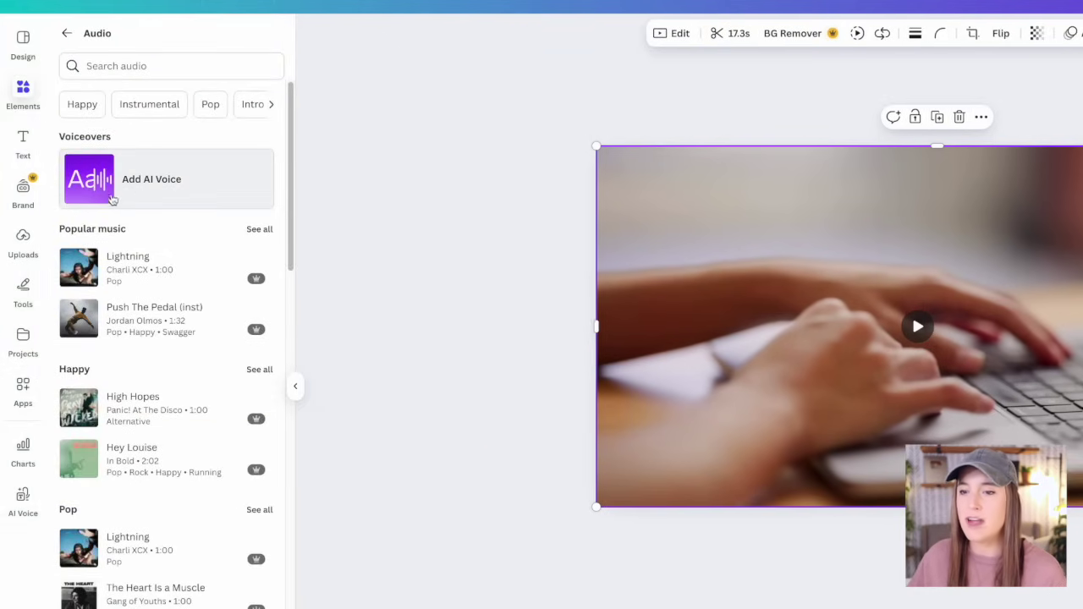
click(156, 195)
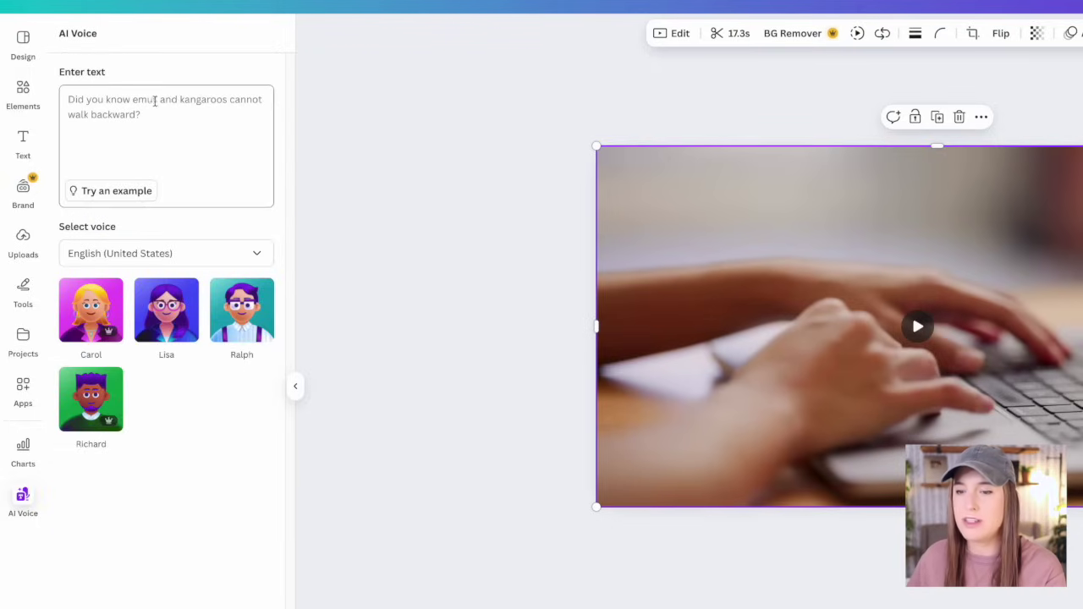
click(152, 102)
text(Digital products are the easiest and best way to get started making money online.)
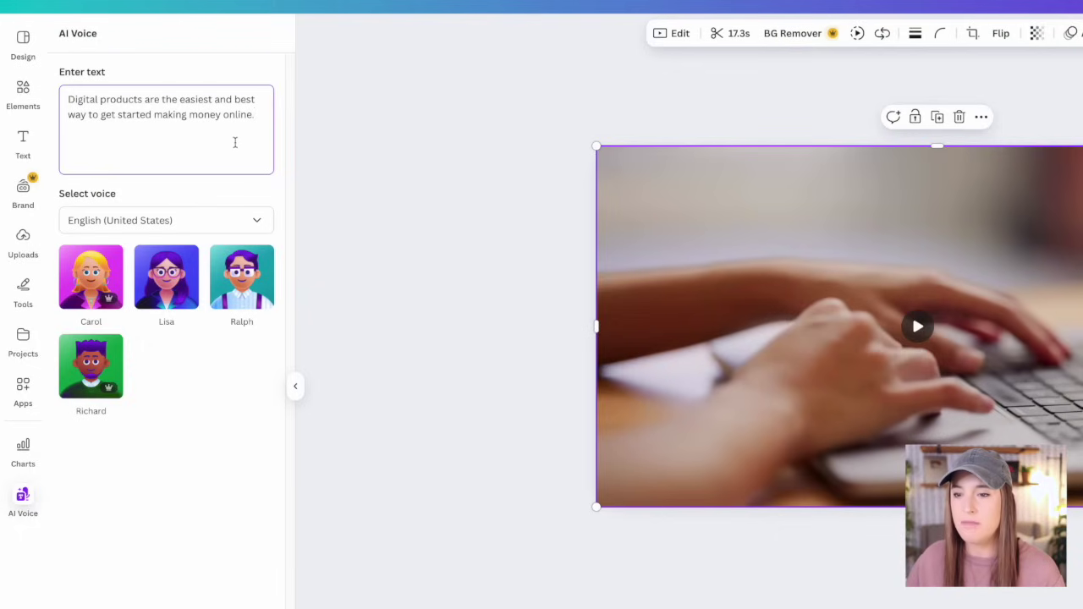
click(217, 226)
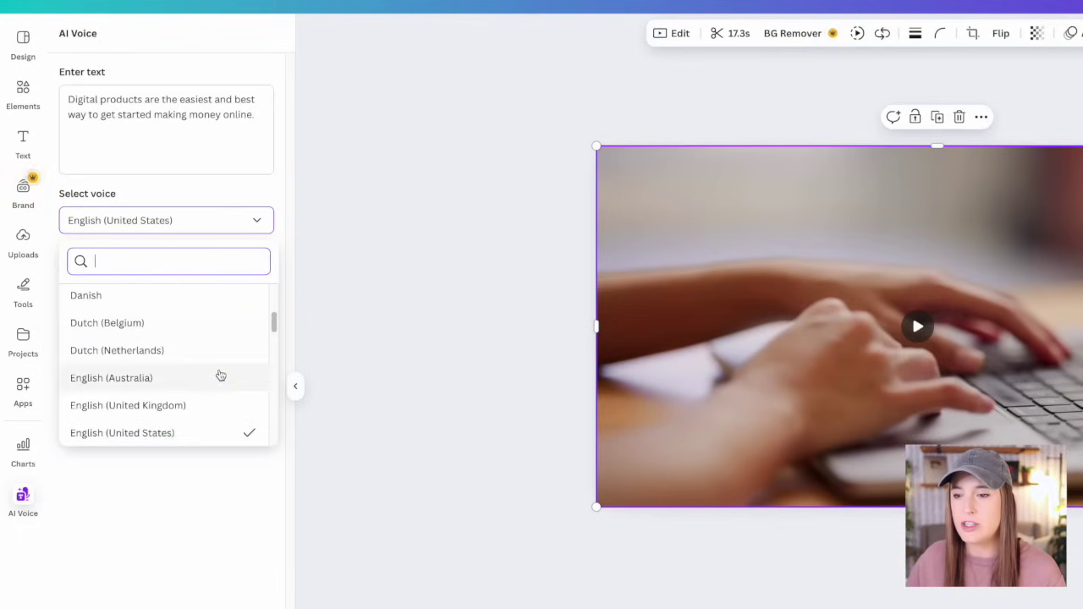
scroll(220, 375, up, 5)
scroll(227, 350, down, 5)
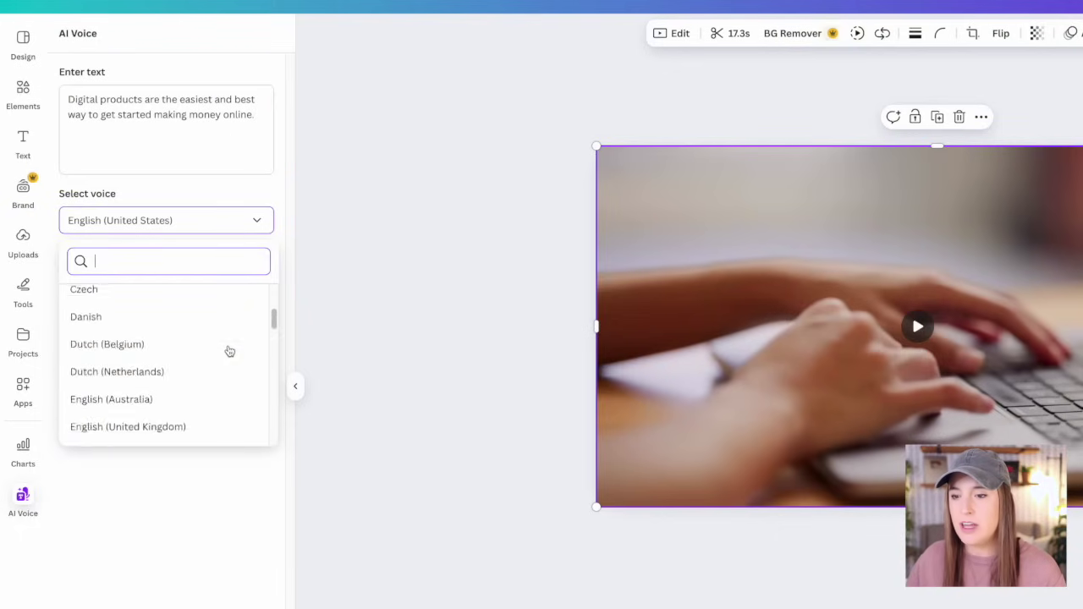
scroll(228, 351, up, 5)
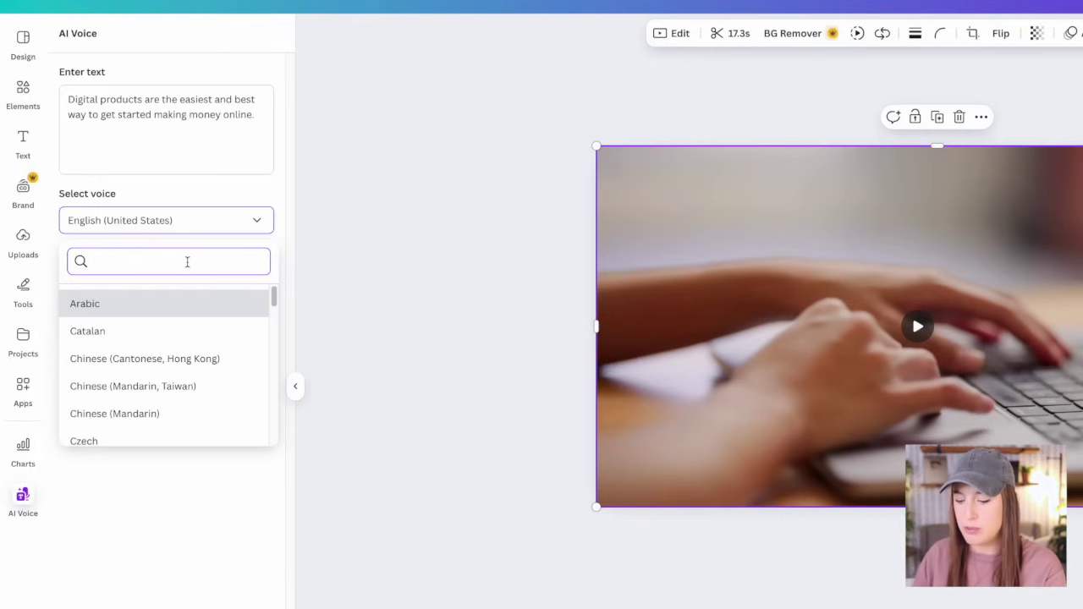
text(english)
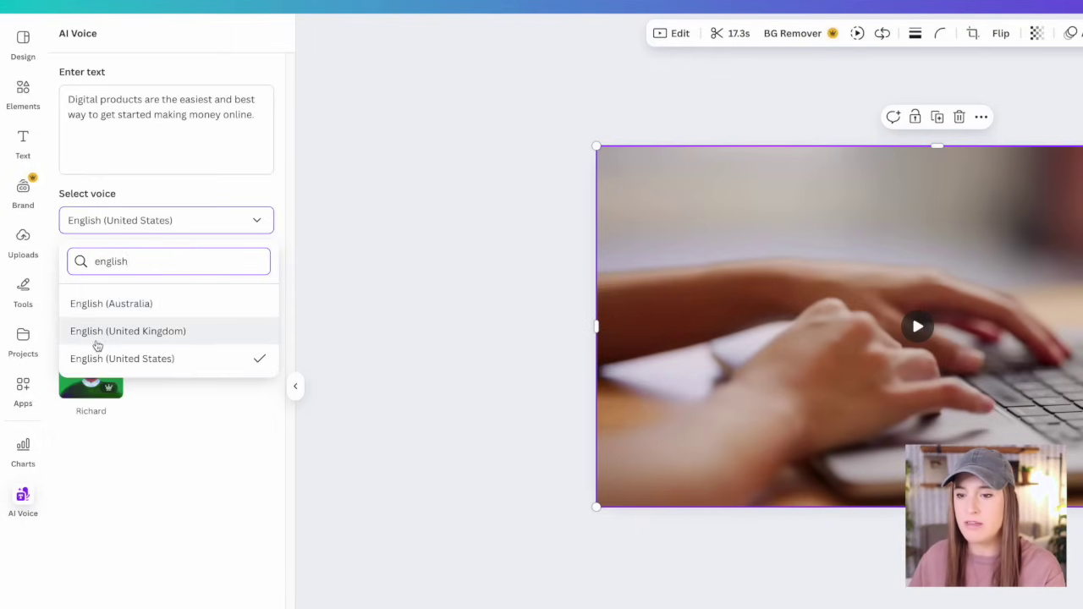
click(166, 361)
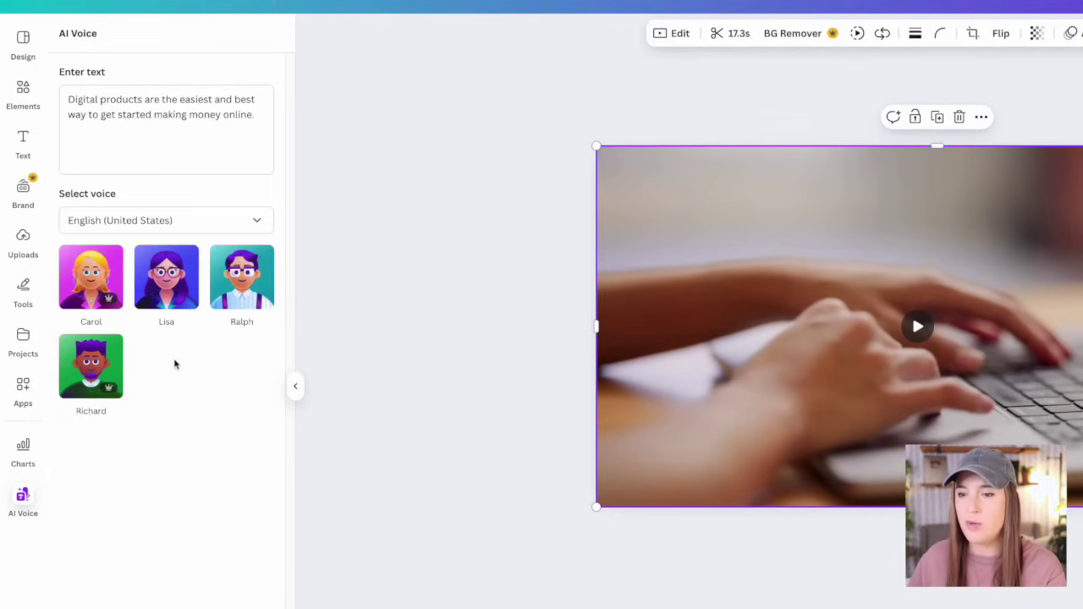
Step: Preview the Carol voice, switch to English (Australia), and generate the AI voiceover
mouse_move(104, 292)
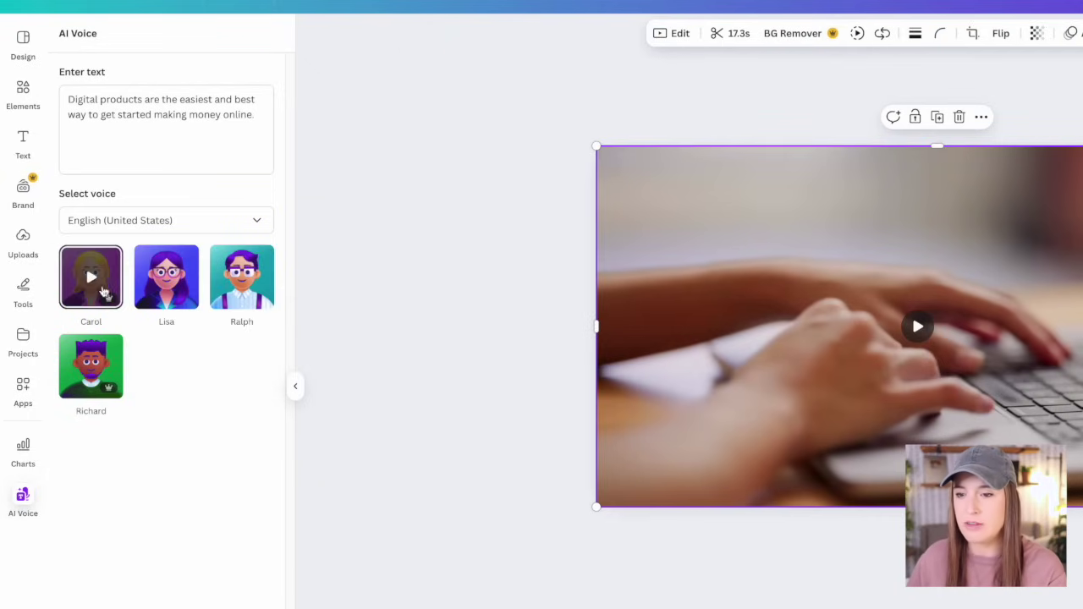
click(92, 282)
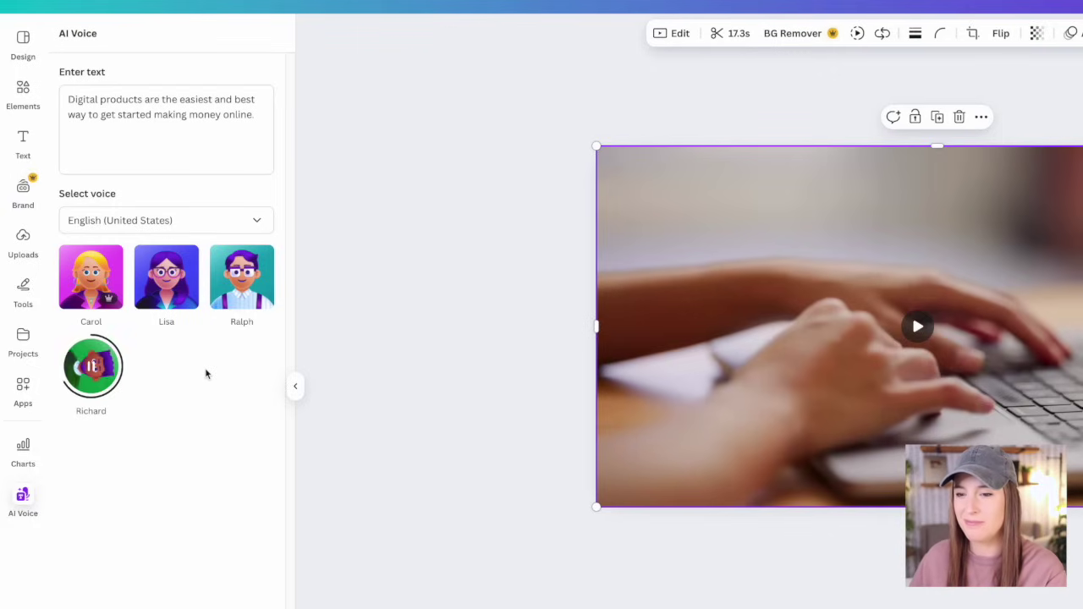
click(166, 221)
text(english)
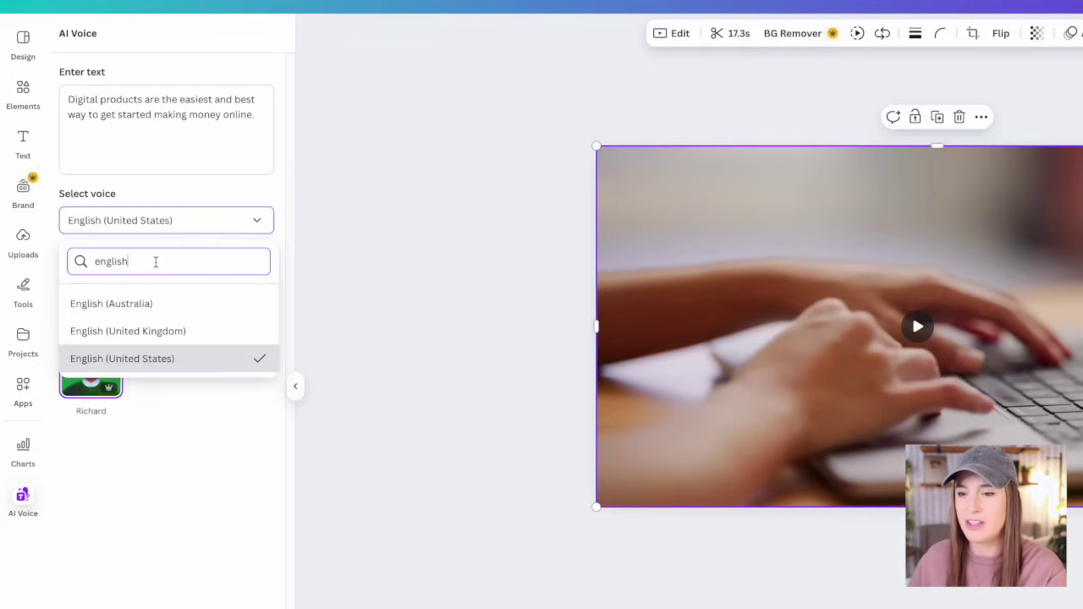
click(129, 310)
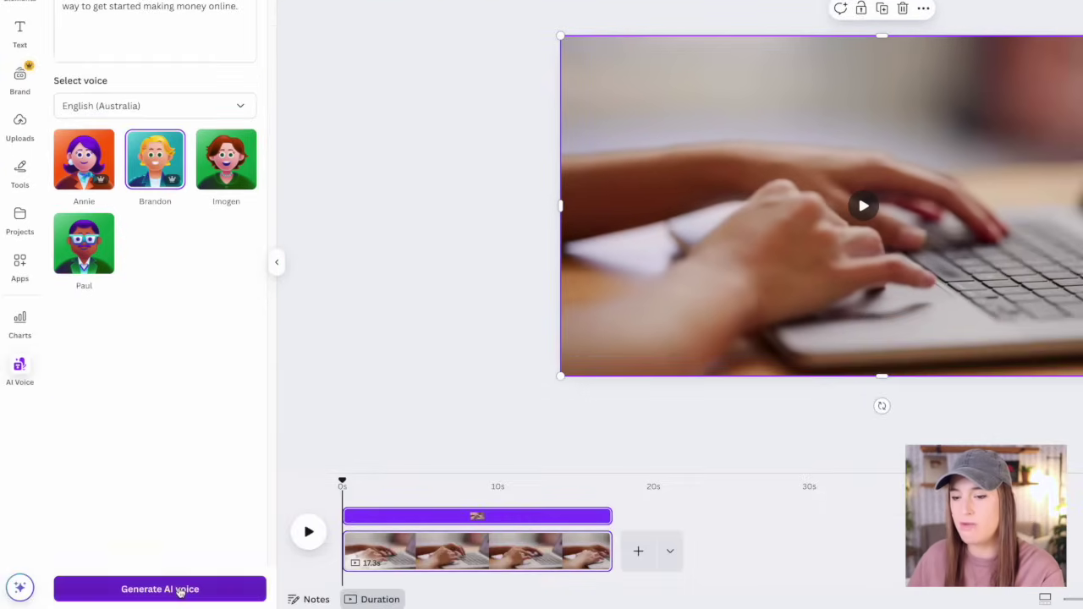
click(169, 590)
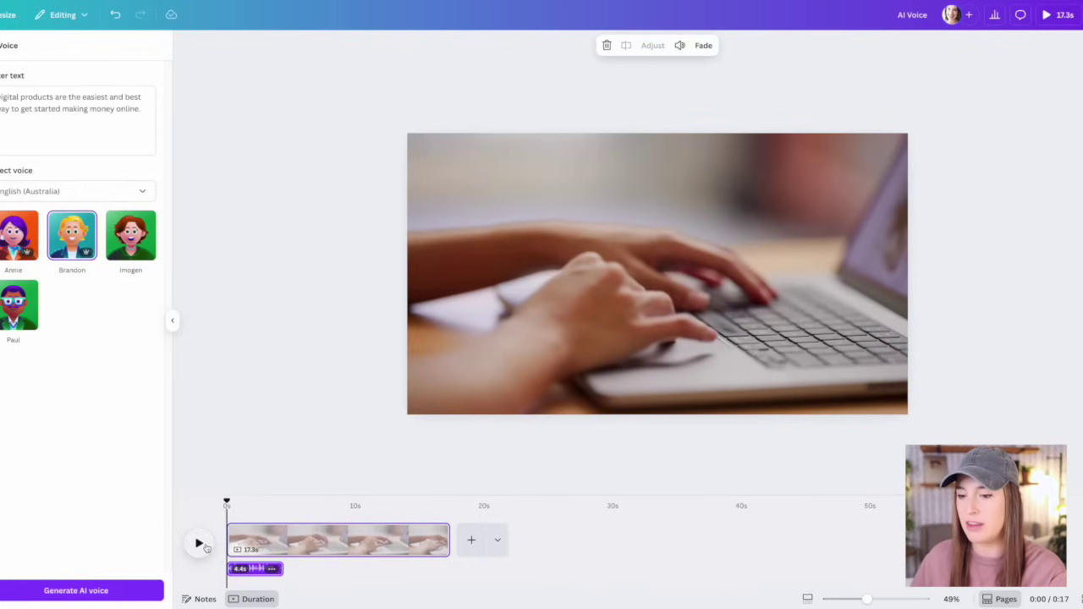
Step: Play back the clip on the timeline to hear its new voiceover
click(199, 543)
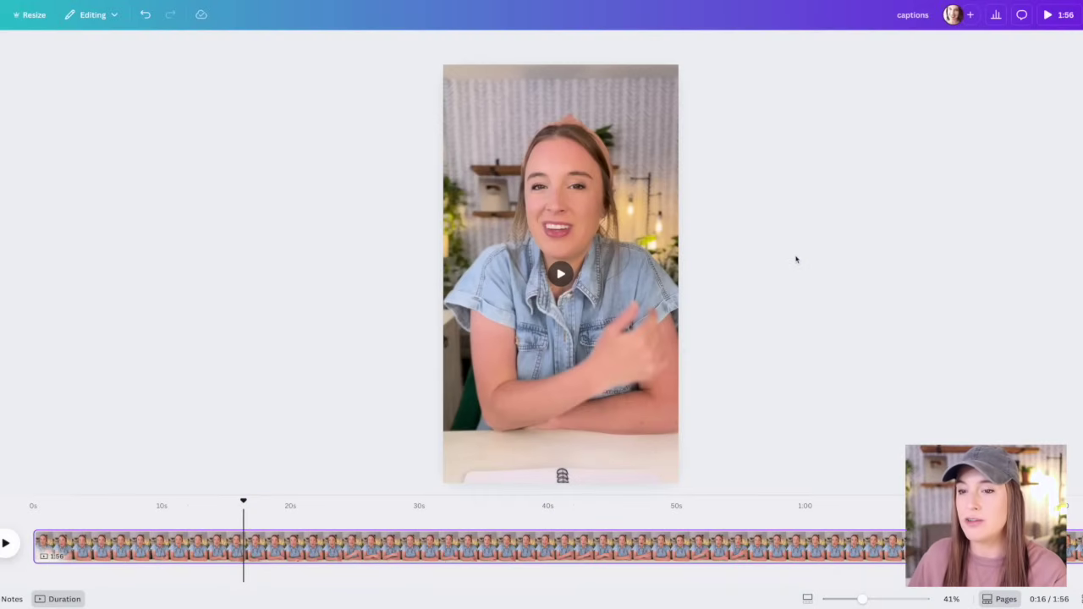
Step: Generate captions from the talking-head video's speech with Text > Captions, keeping the video ticked
click(588, 169)
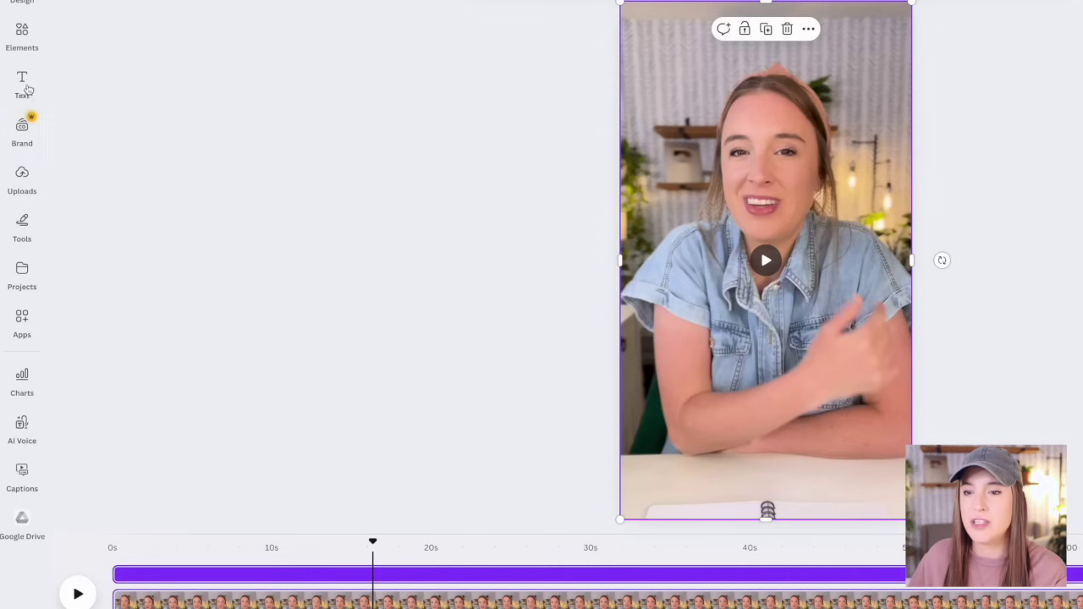
click(24, 85)
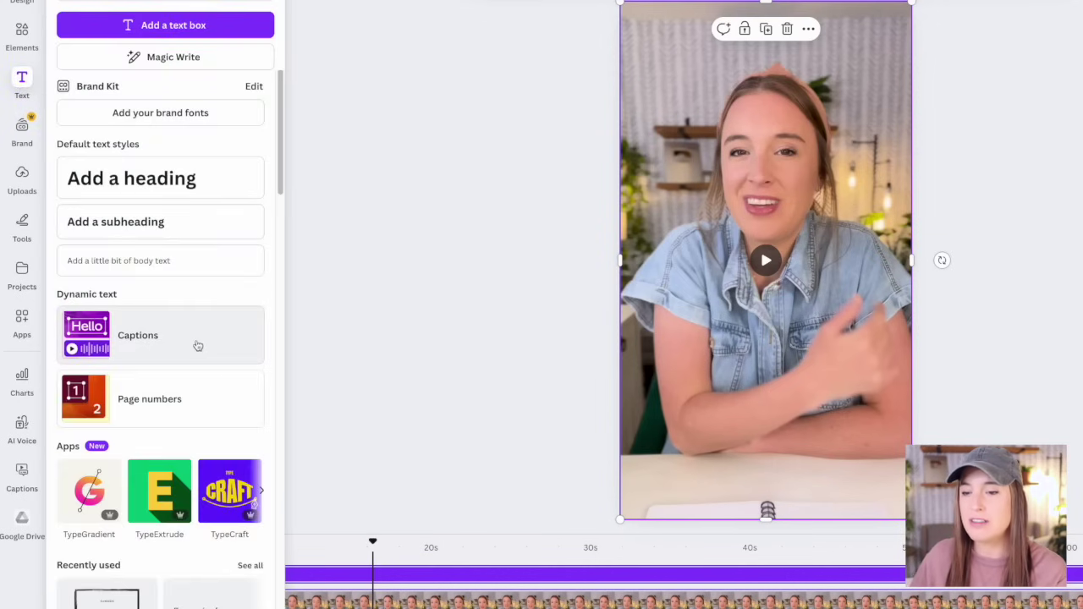
click(197, 345)
click(218, 207)
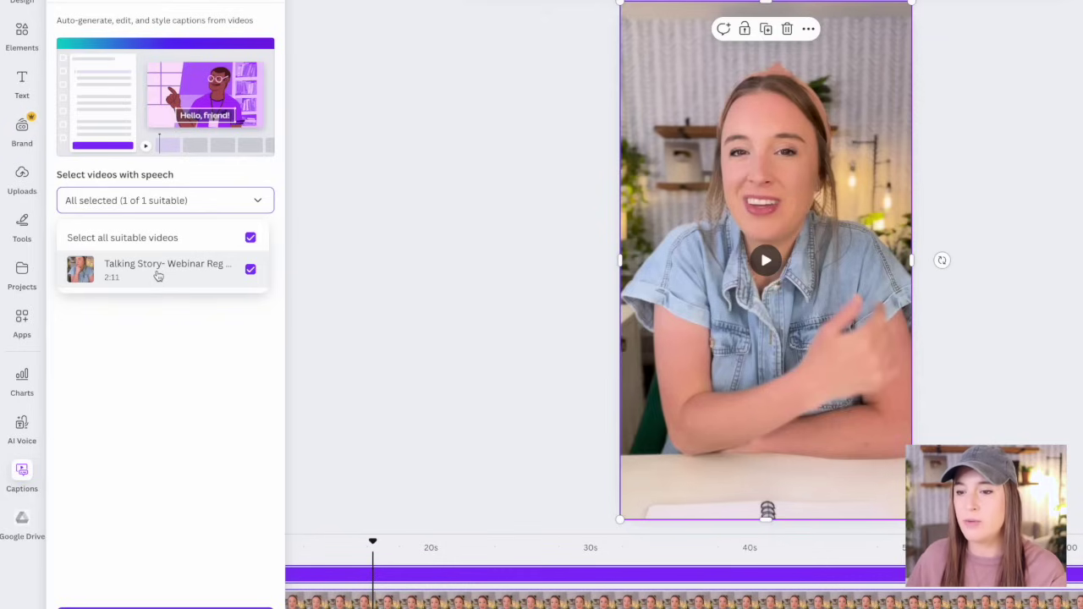
click(157, 276)
click(158, 276)
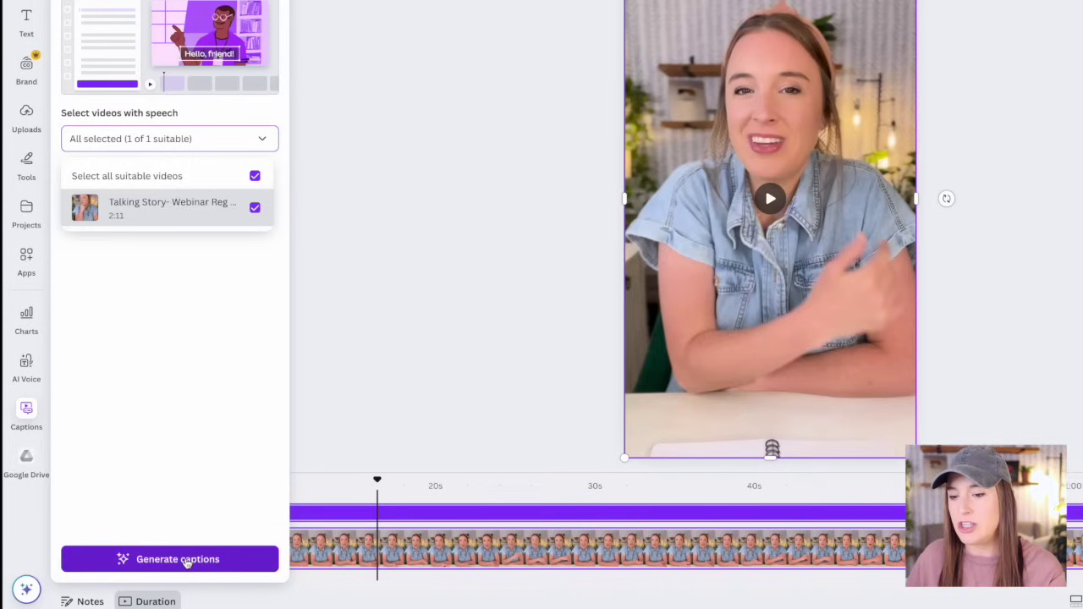
click(187, 561)
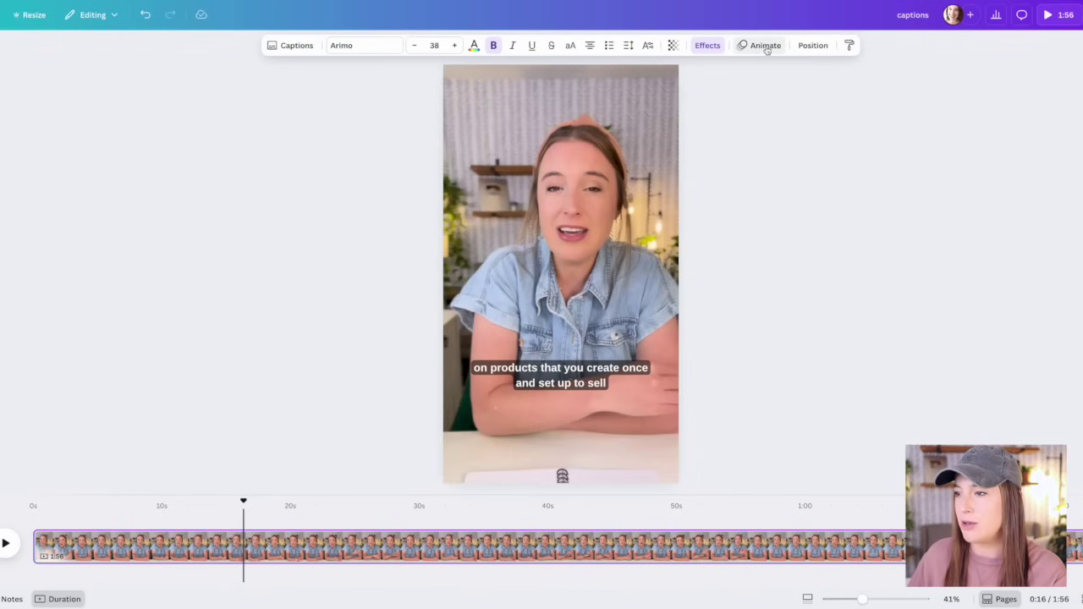
Step: Preview the Reveal and Snake caption animations, then apply the Highlight animation
click(766, 45)
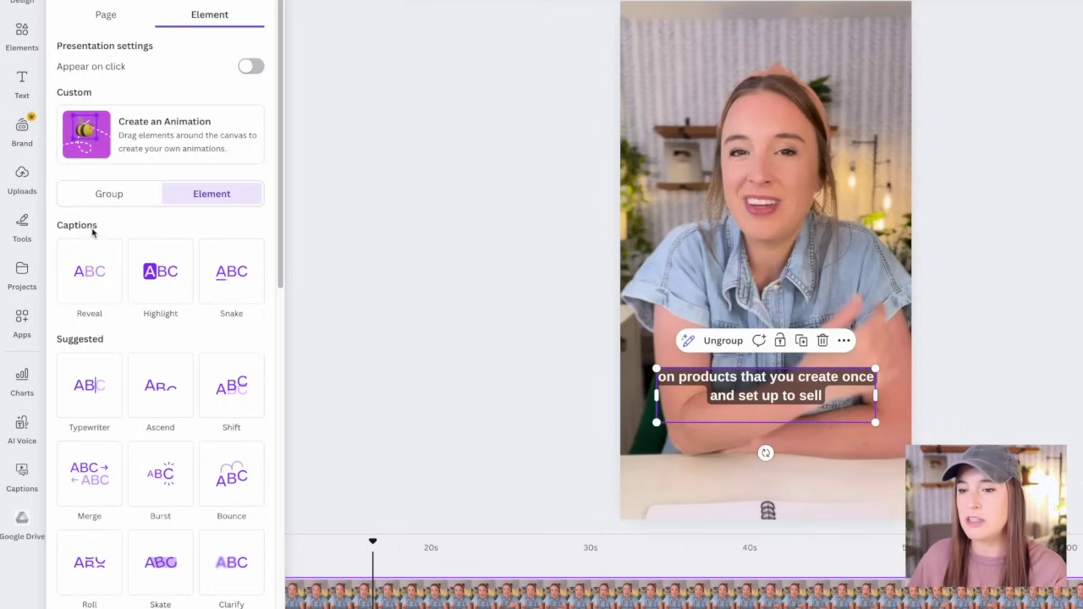
click(161, 290)
click(218, 293)
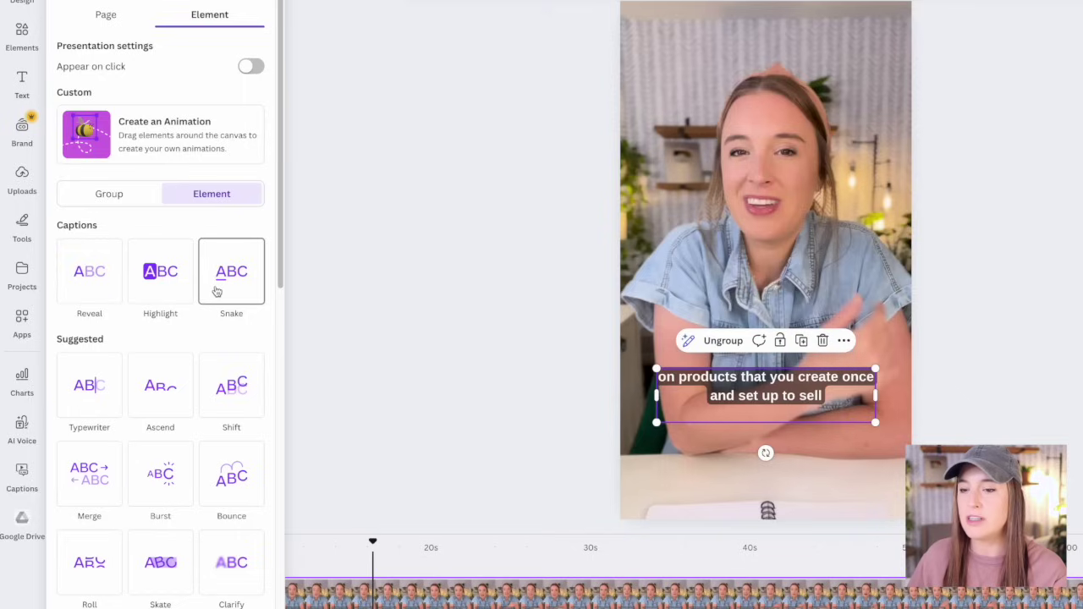
click(157, 287)
click(104, 292)
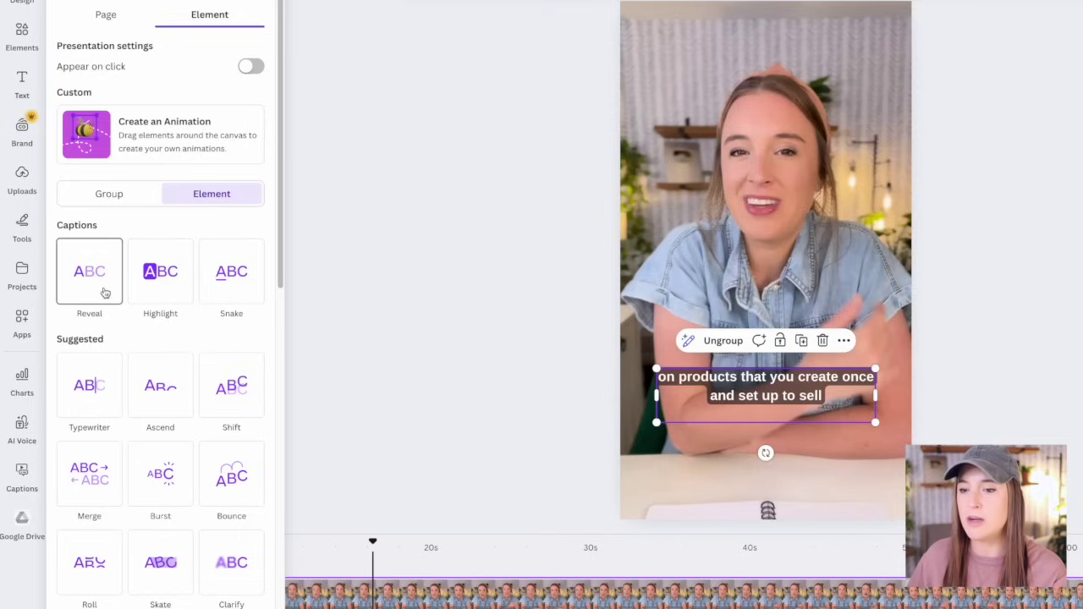
click(161, 291)
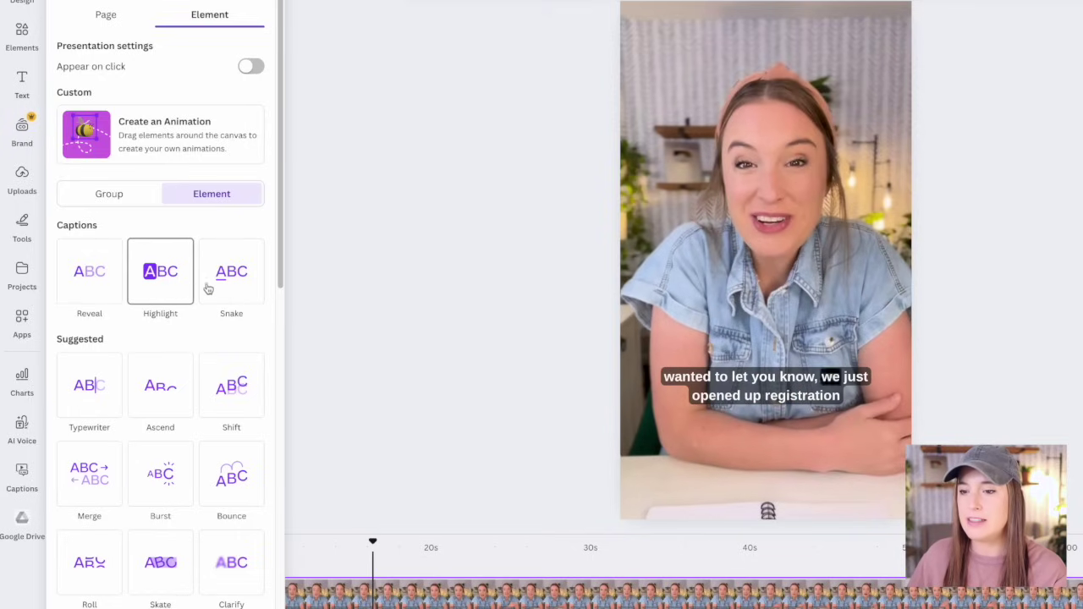
click(232, 290)
click(166, 292)
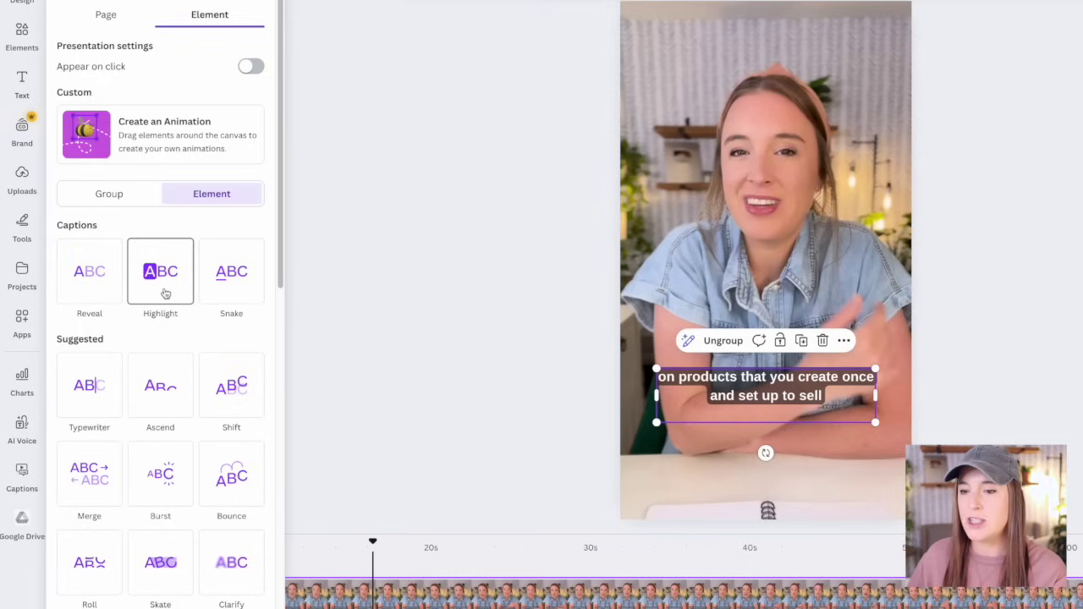
Step: Raise the Highlight animation's intensity and set its highlight colour to yellow
click(166, 292)
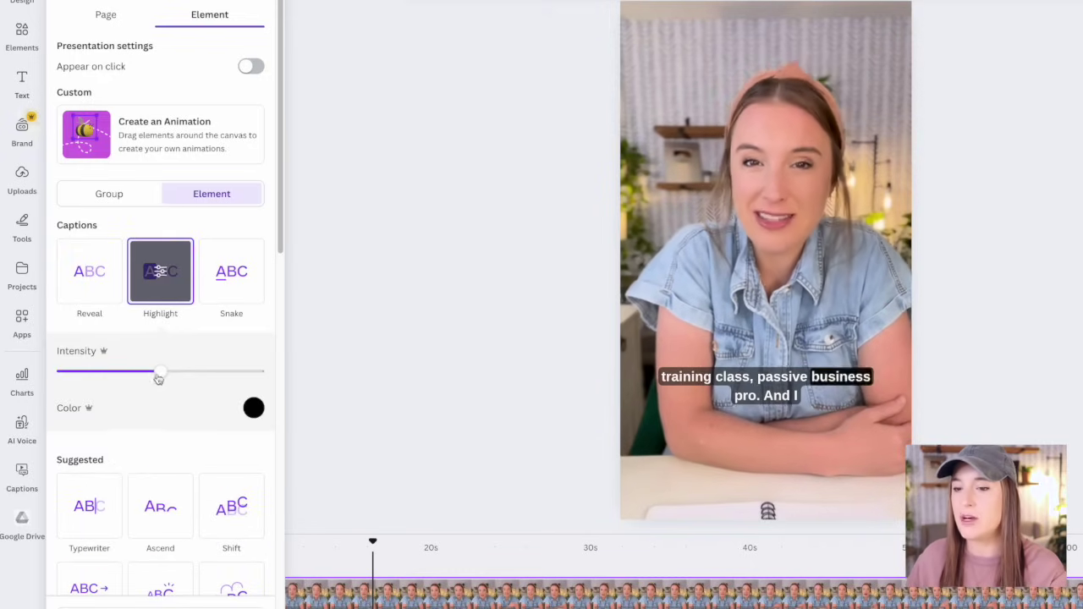
drag(158, 378, 239, 375)
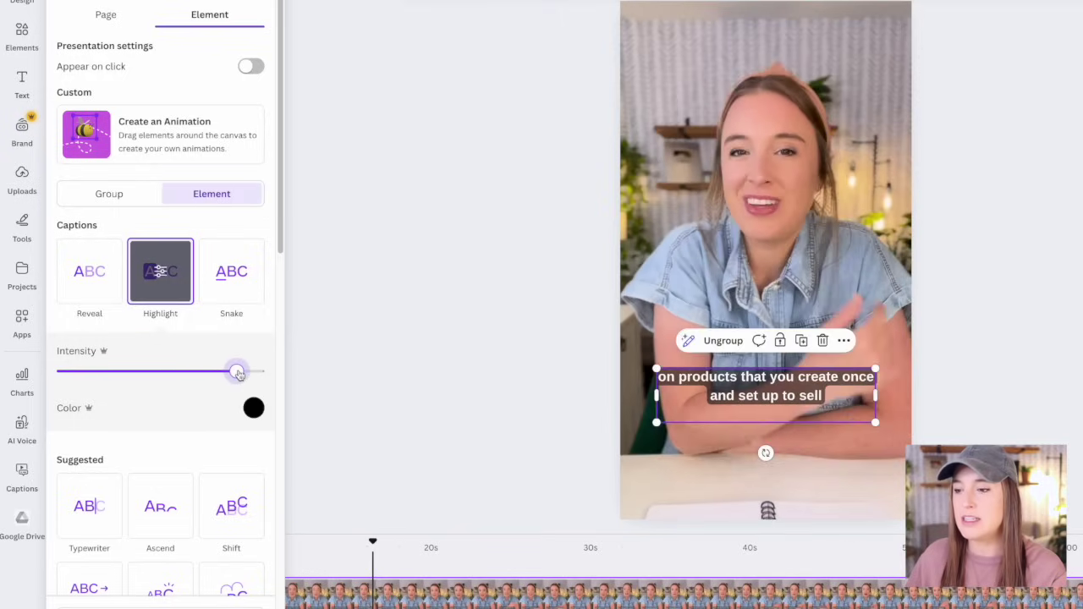
click(254, 408)
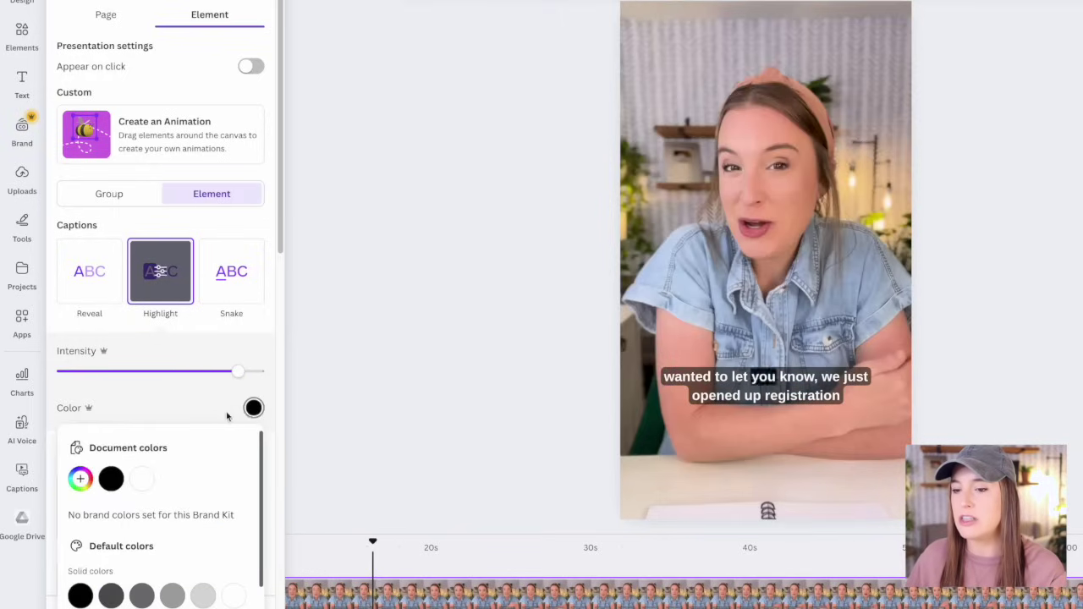
scroll(161, 525, down, 2)
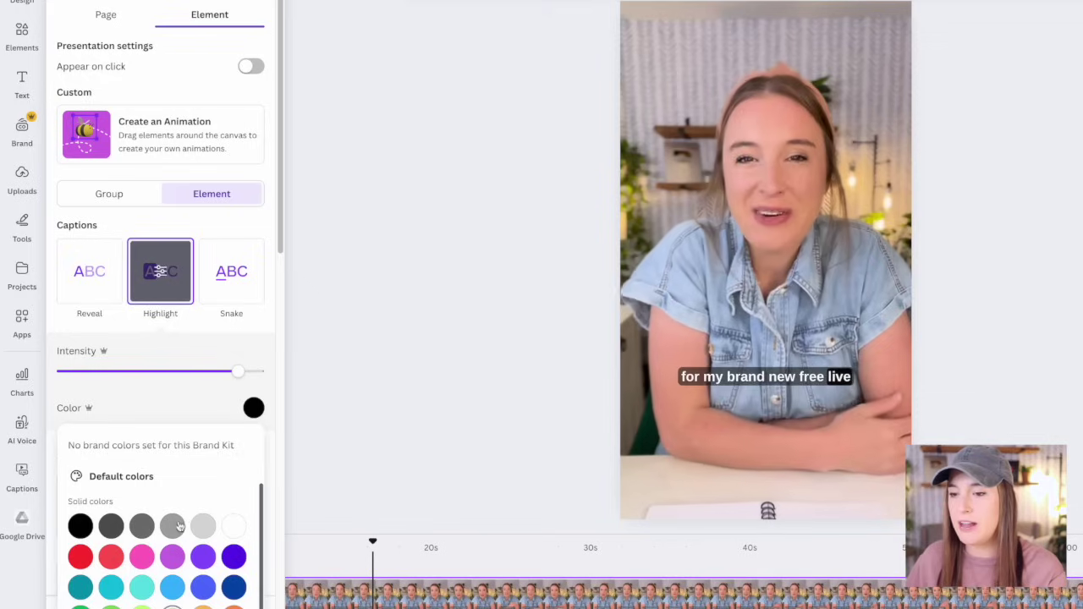
click(172, 606)
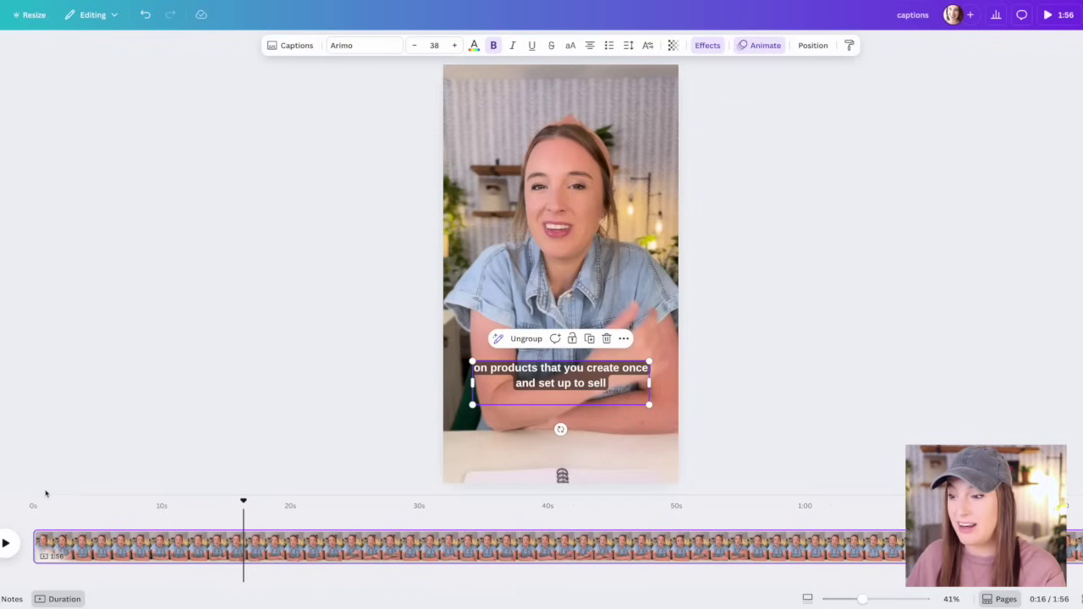
Step: Play the video to preview the animated captions, then pause it
key(space)
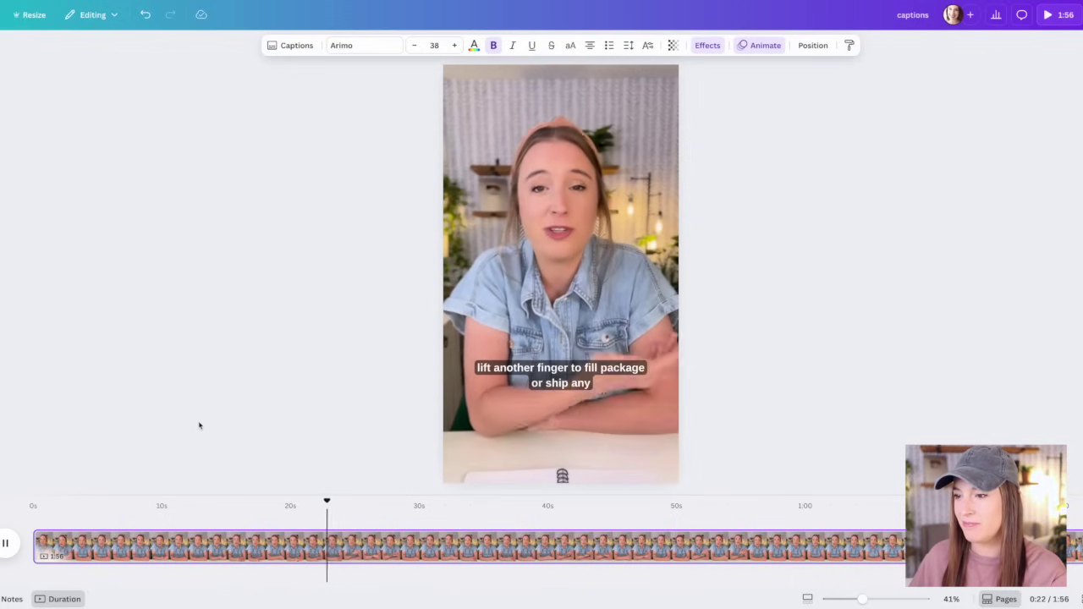
key(space)
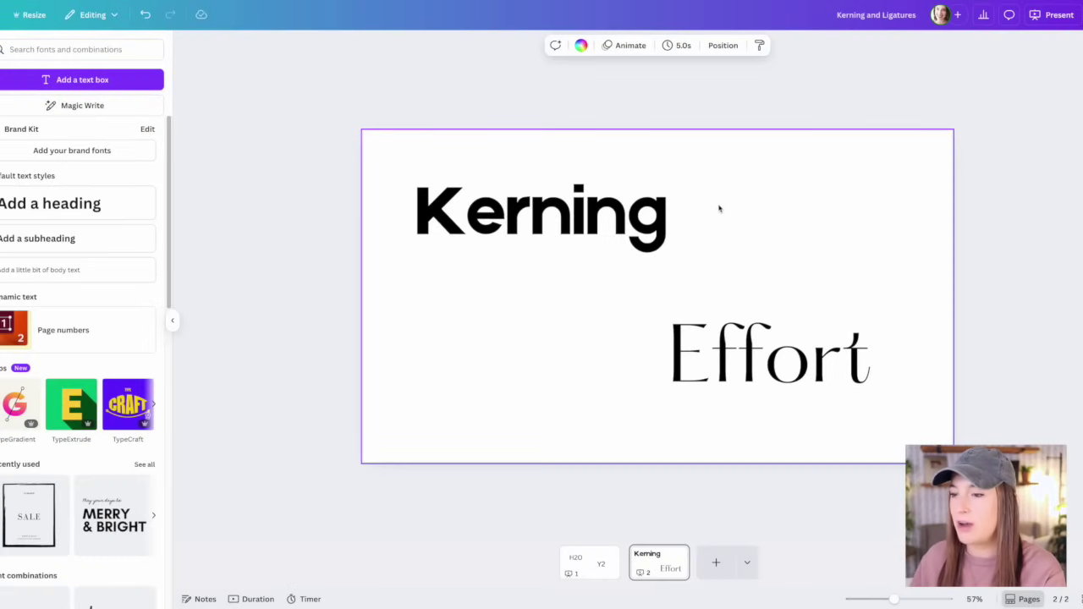
click(639, 229)
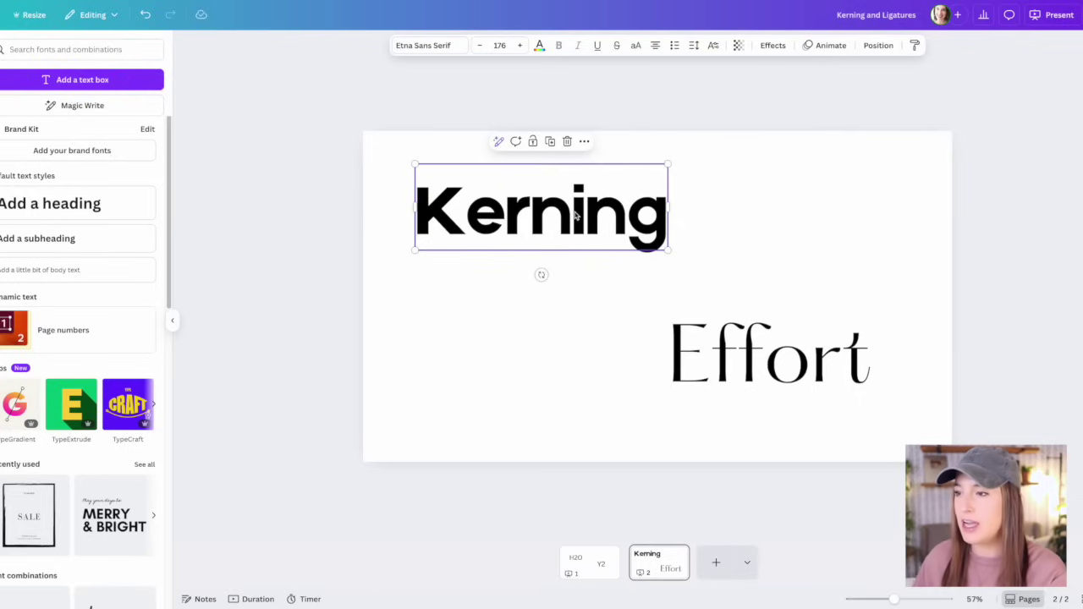
click(695, 47)
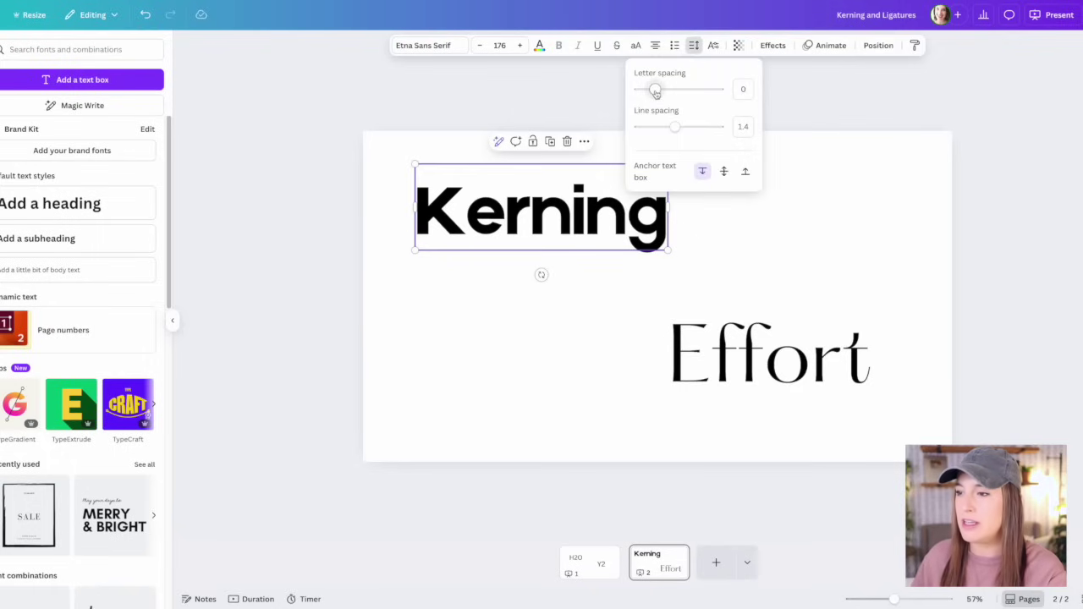
mouse_move(656, 92)
mouse_down()
mouse_move(671, 91)
mouse_move(655, 93)
mouse_up()
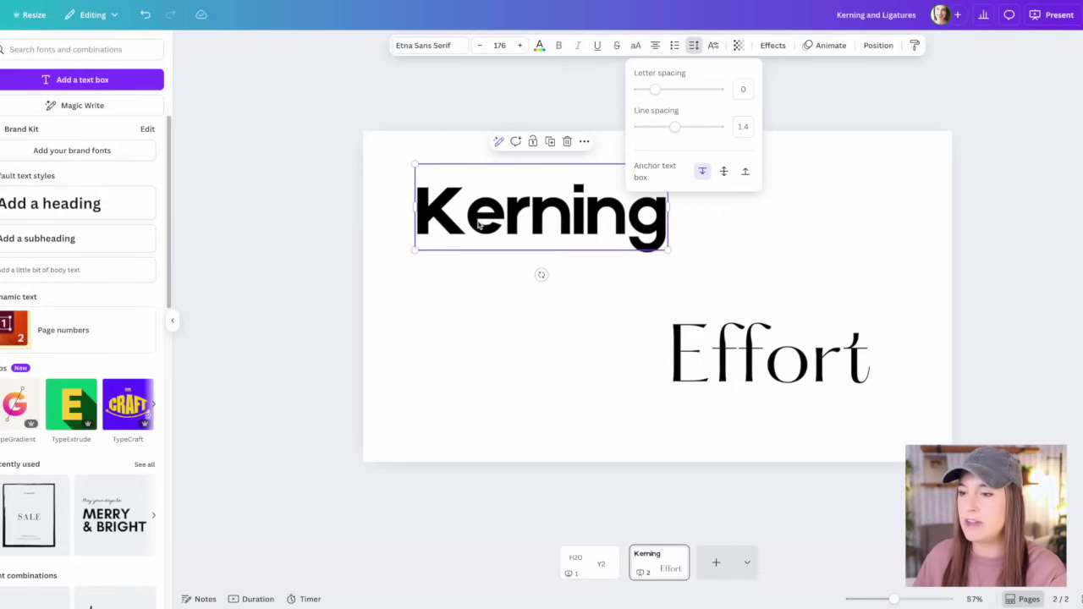
click(556, 229)
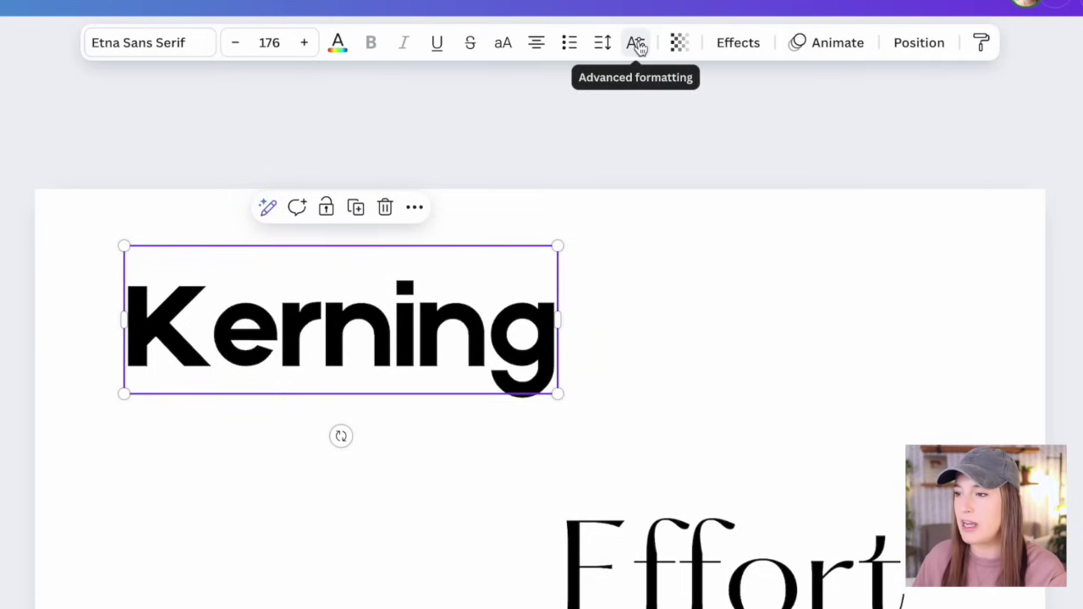
Step: Turn on Kerning for the word 'Kerning' under Advanced formatting > Typography, comparing off and on
click(639, 47)
click(701, 111)
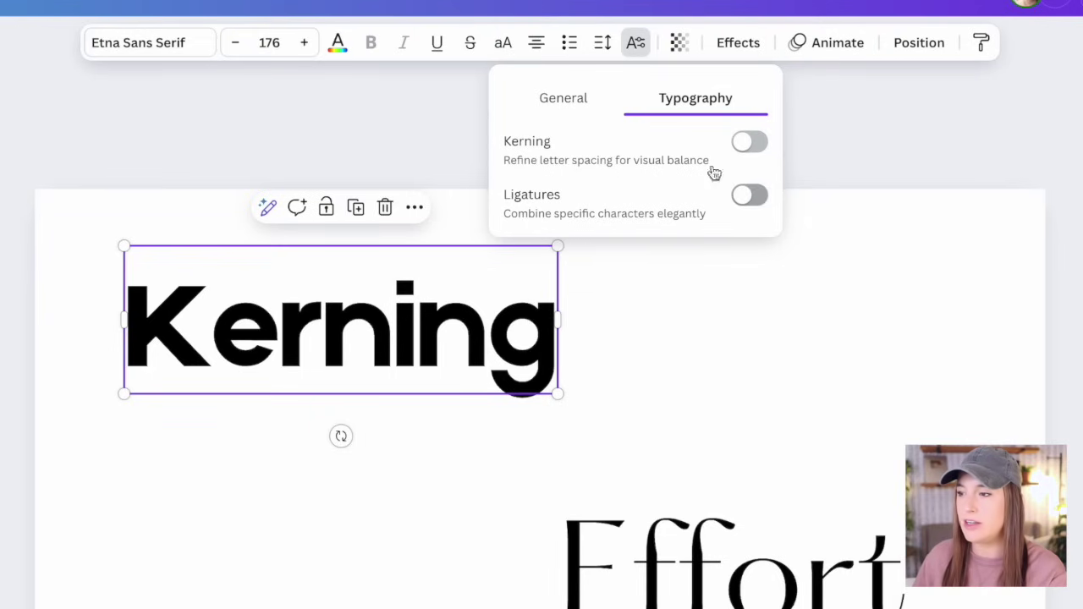
click(750, 144)
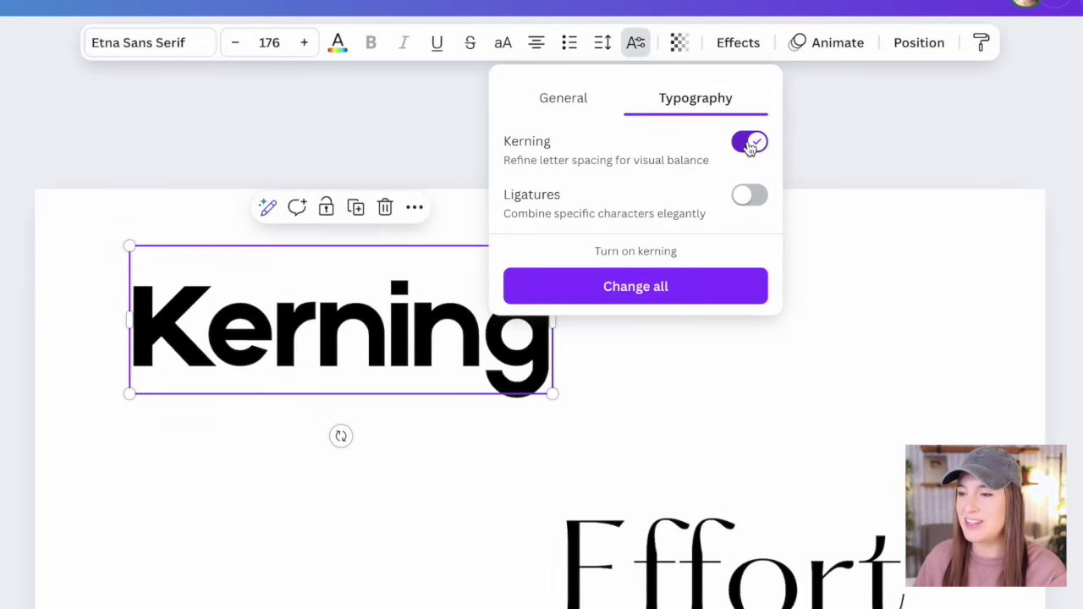
click(750, 144)
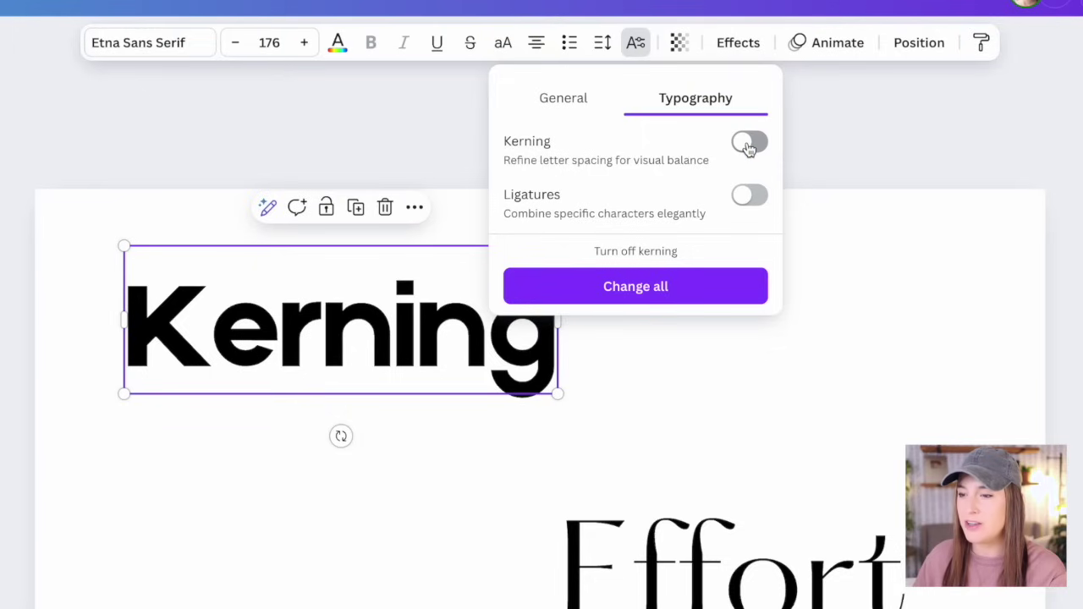
click(750, 146)
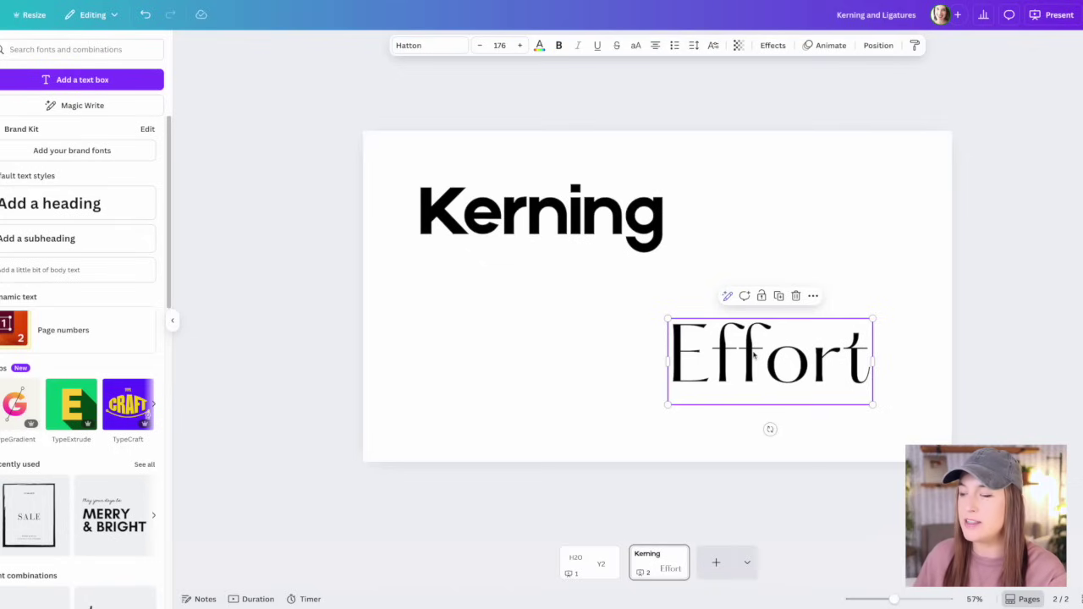
Step: Turn on Ligatures for 'Effort' under Advanced formatting > Typography, comparing off and on
click(713, 45)
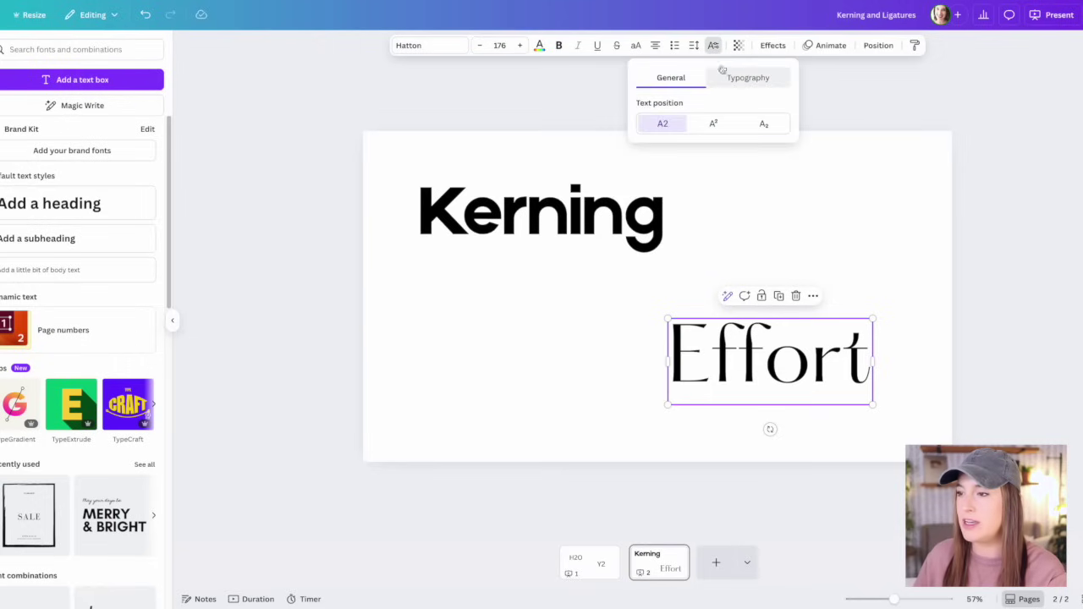
click(750, 81)
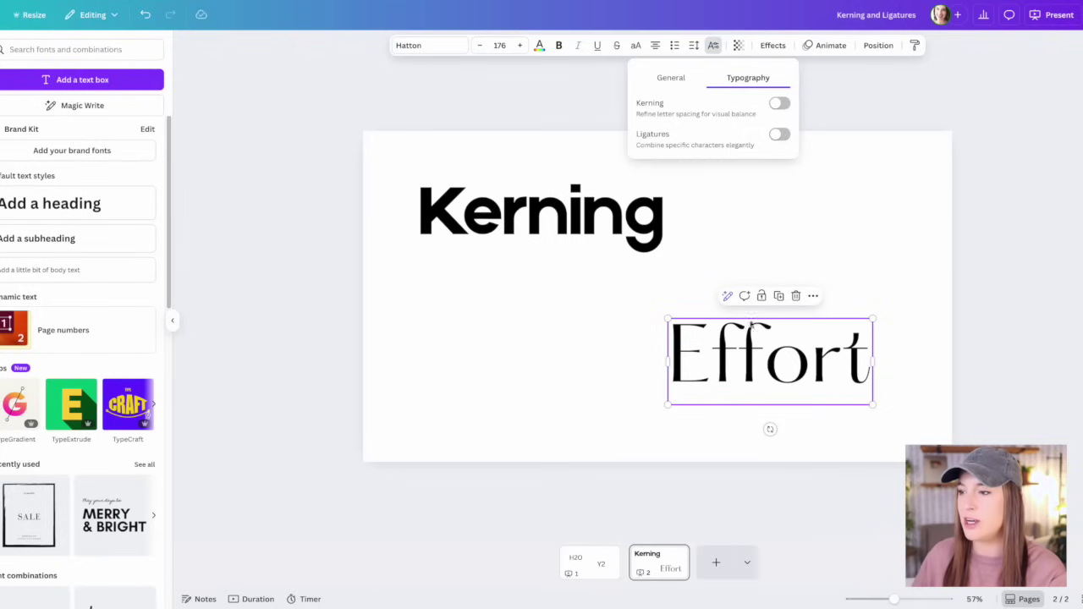
click(780, 136)
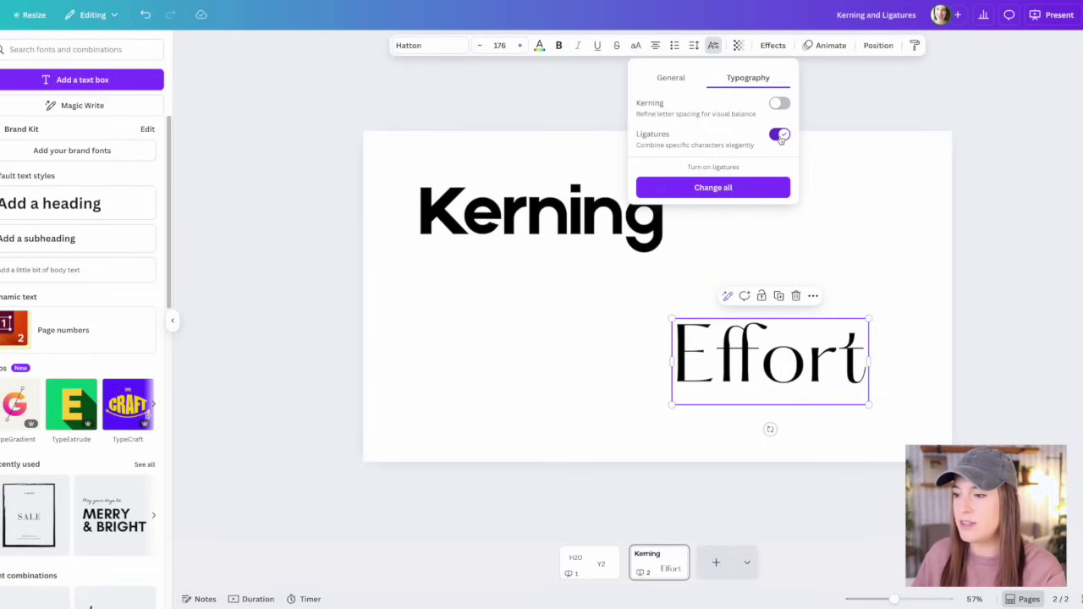
click(779, 134)
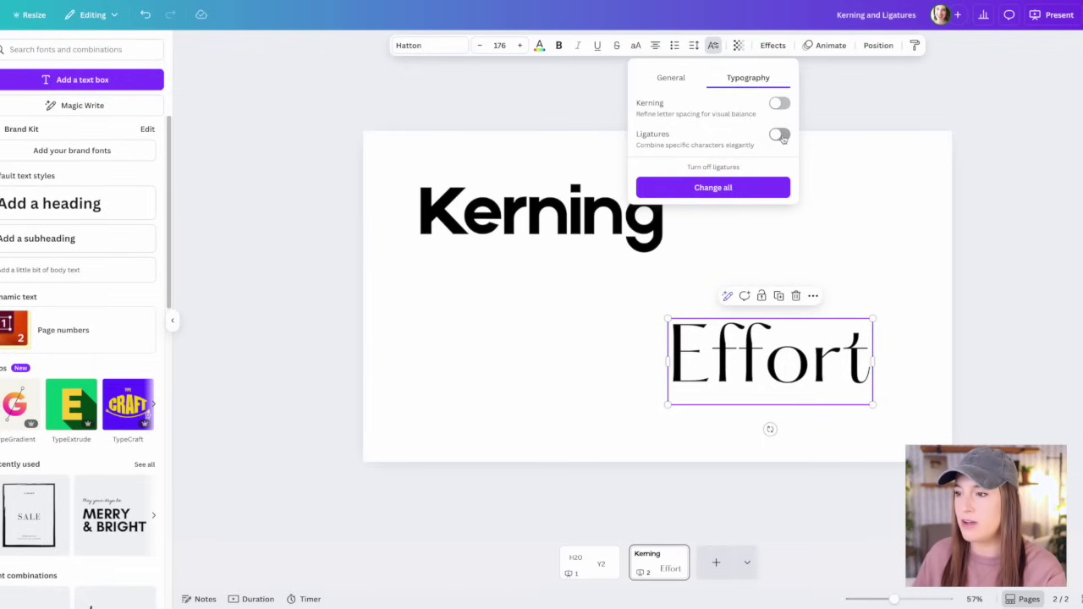
click(779, 136)
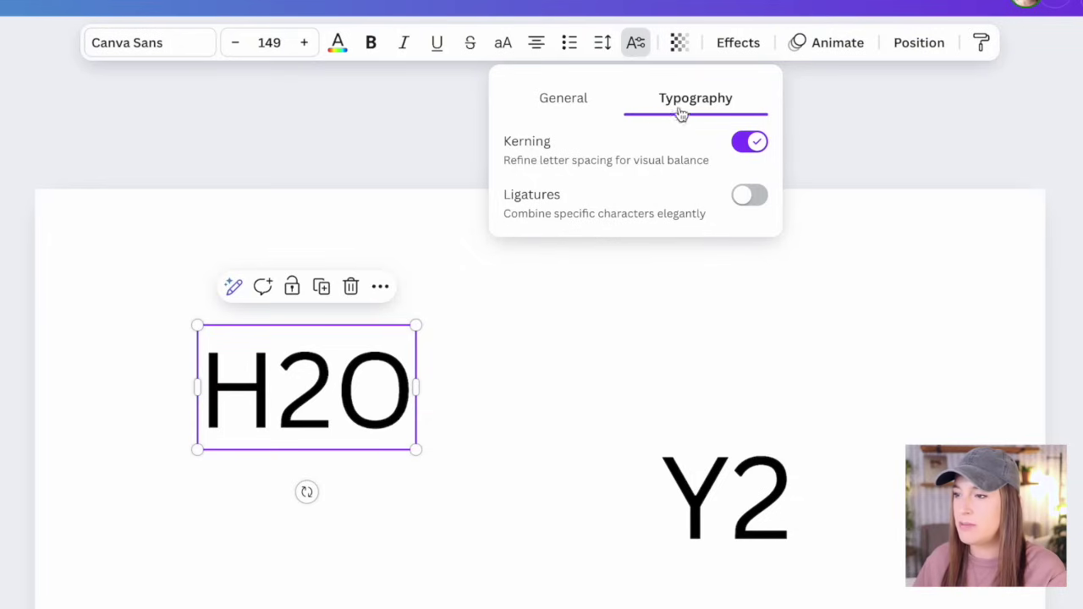
Step: Make the 2 in 'H2O' a subscript via Advanced formatting so it reads H₂O
click(584, 112)
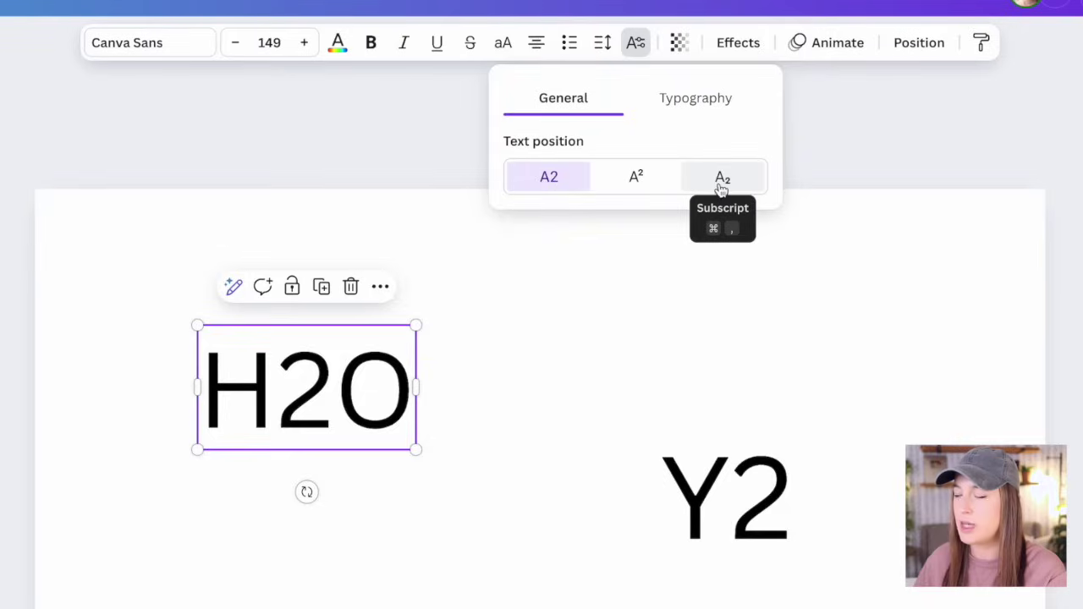
click(479, 421)
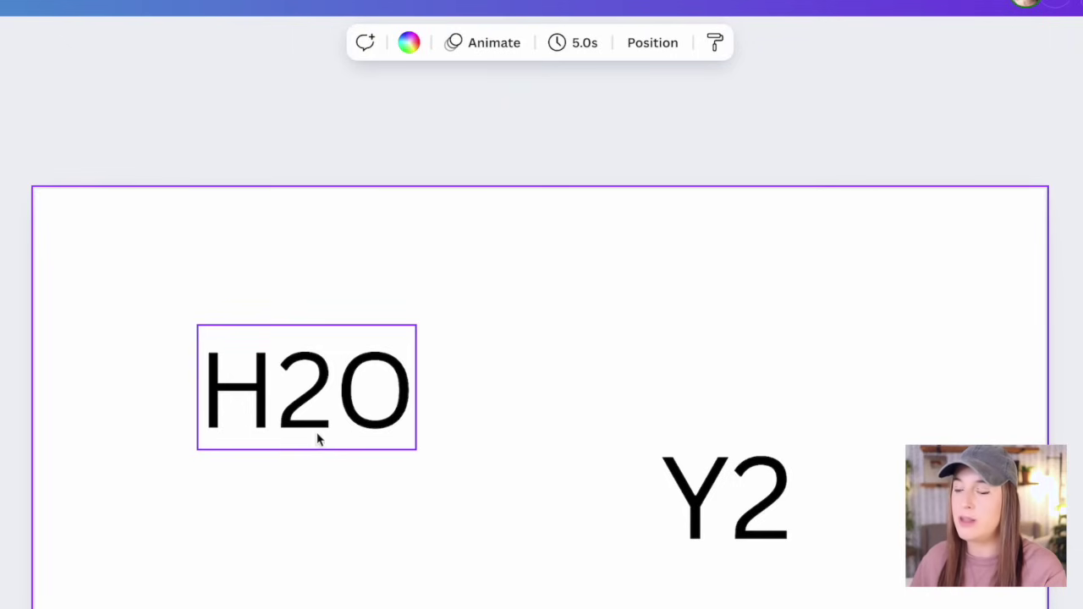
click(332, 398)
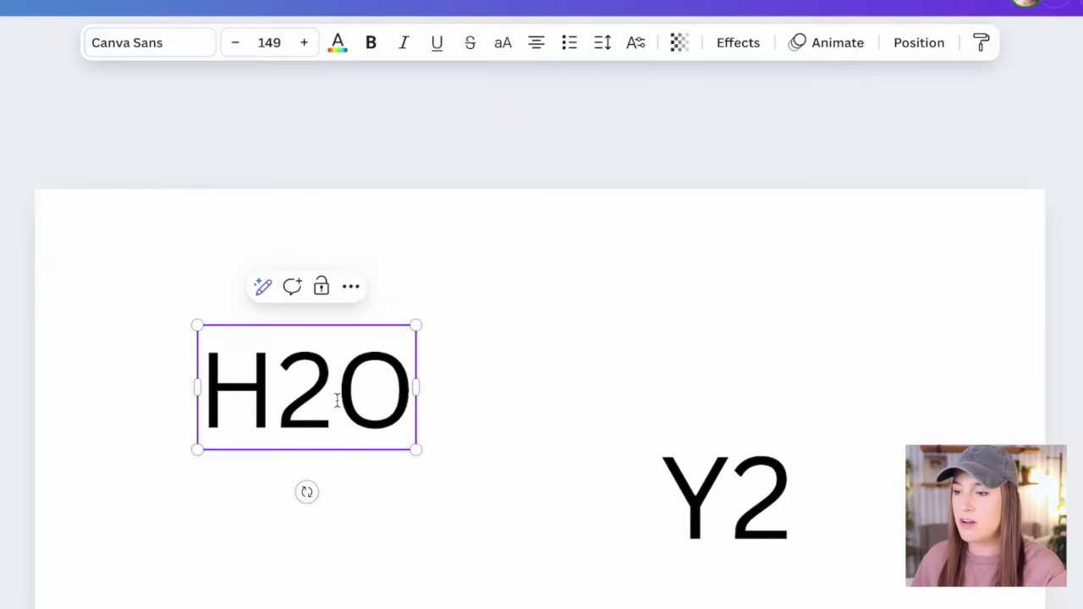
click(334, 398)
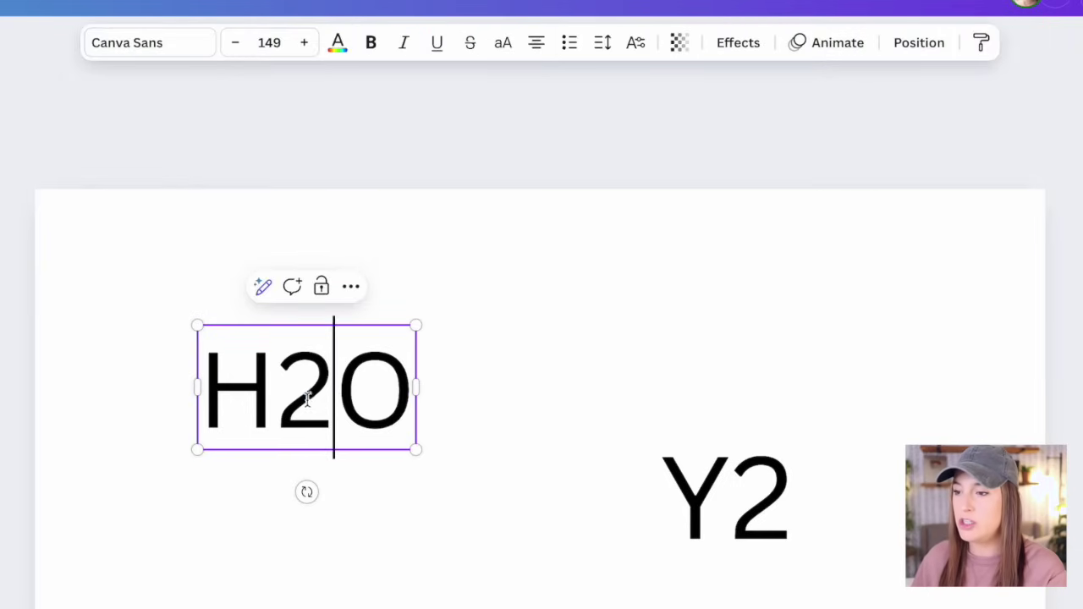
drag(308, 398, 299, 395)
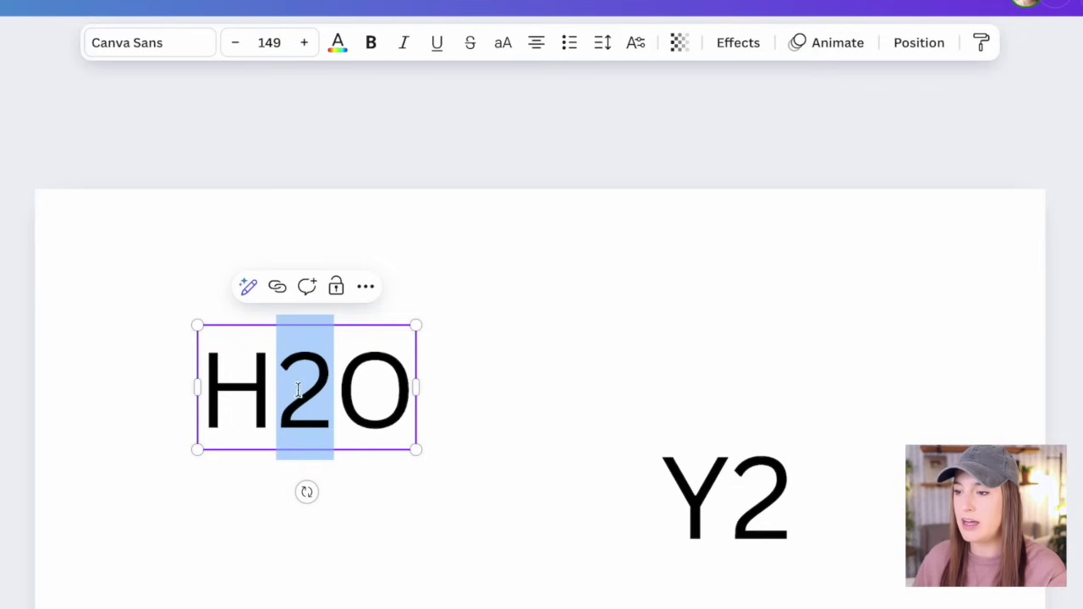
click(637, 44)
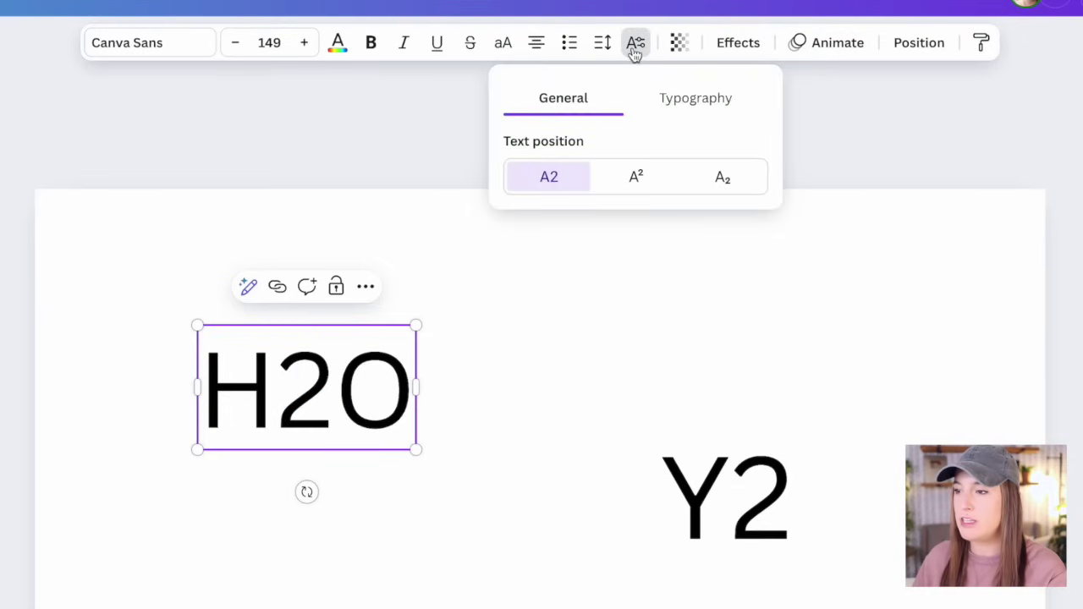
click(723, 189)
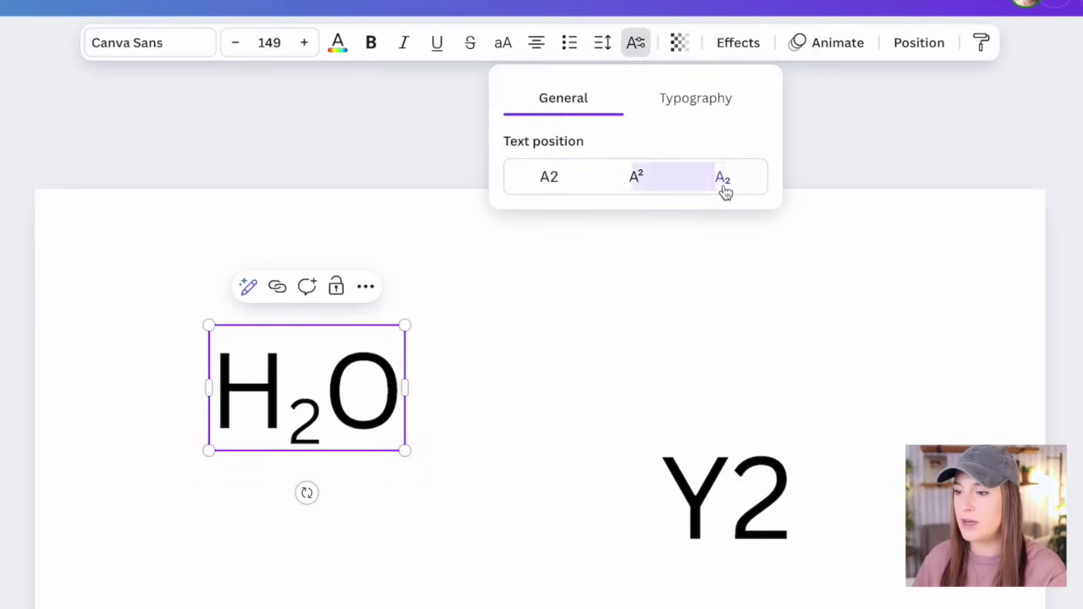
click(535, 378)
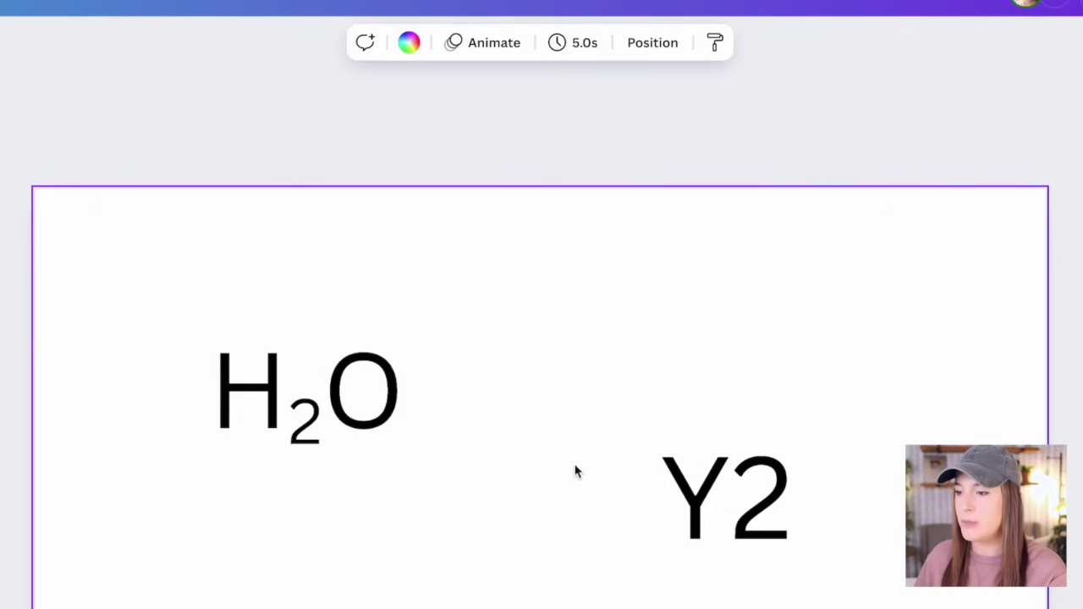
Step: Make the 2 in 'Y2' a superscript (A²) so it reads Y²
click(727, 520)
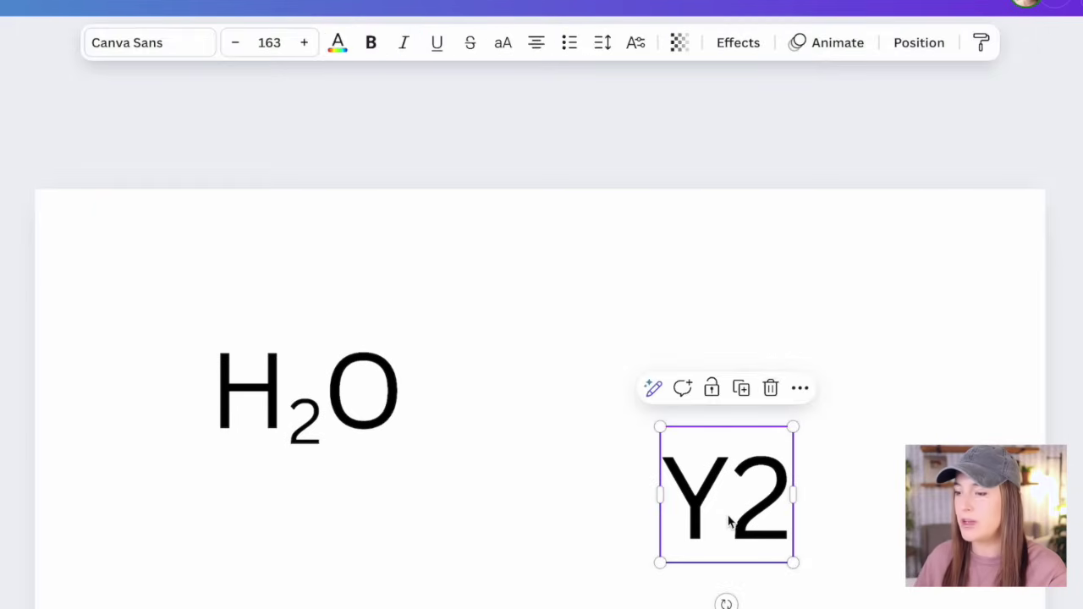
click(740, 516)
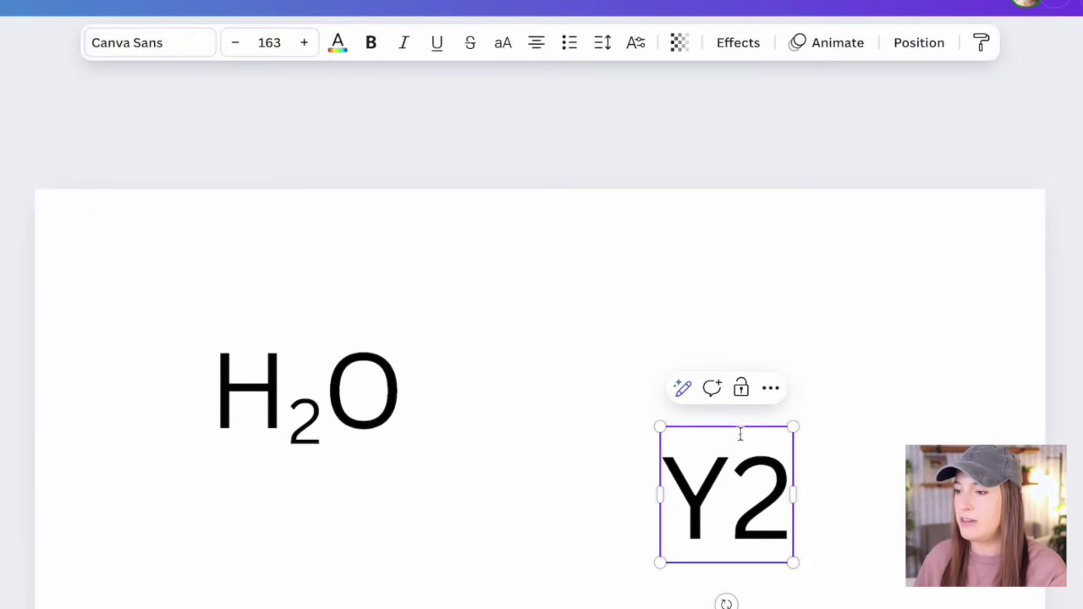
drag(741, 457, 770, 464)
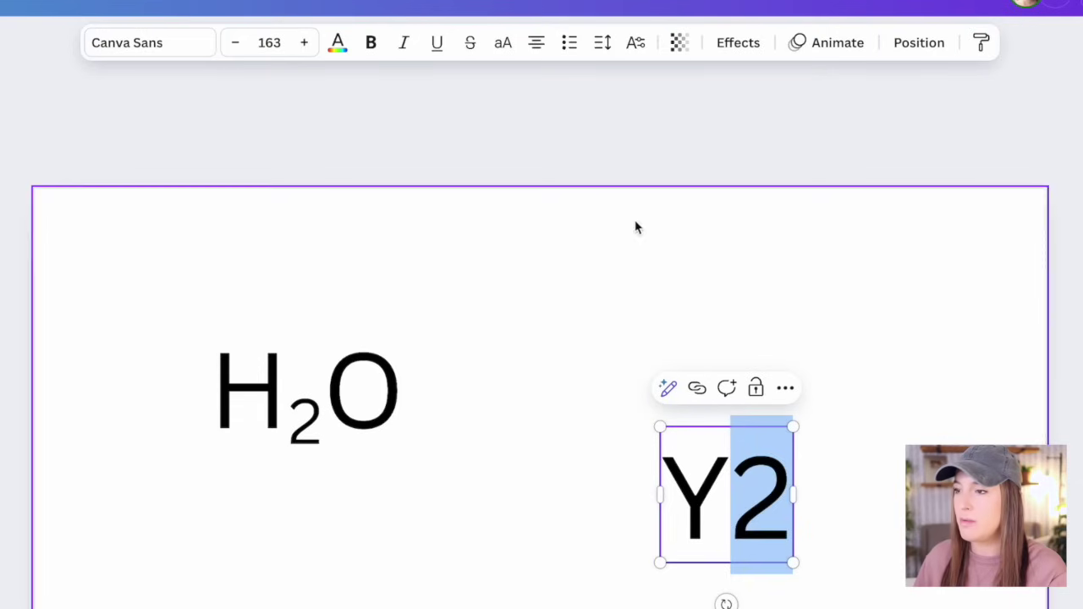
click(645, 51)
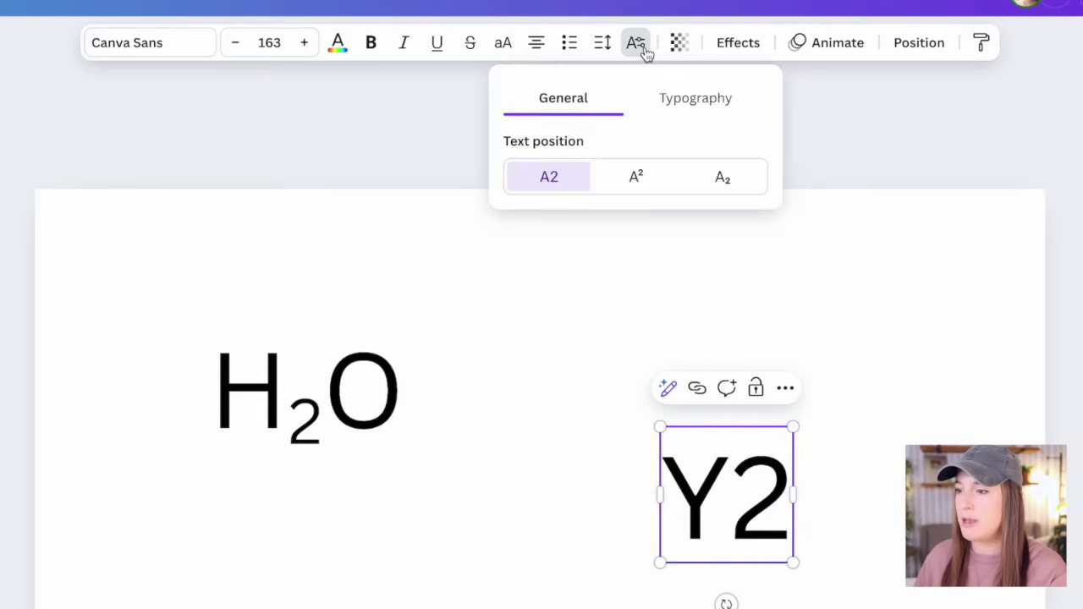
click(642, 192)
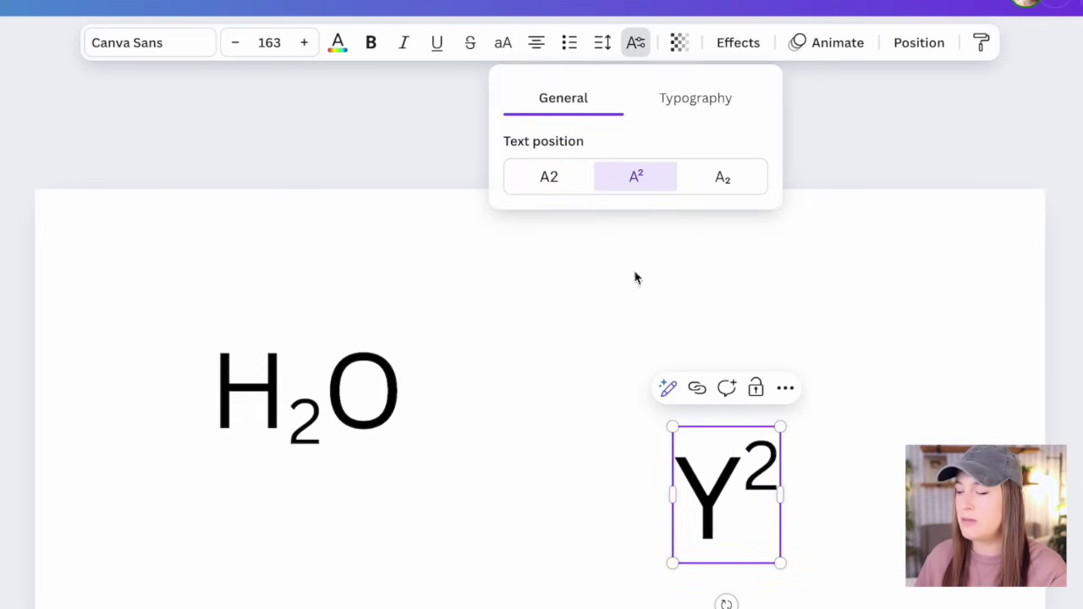
click(787, 468)
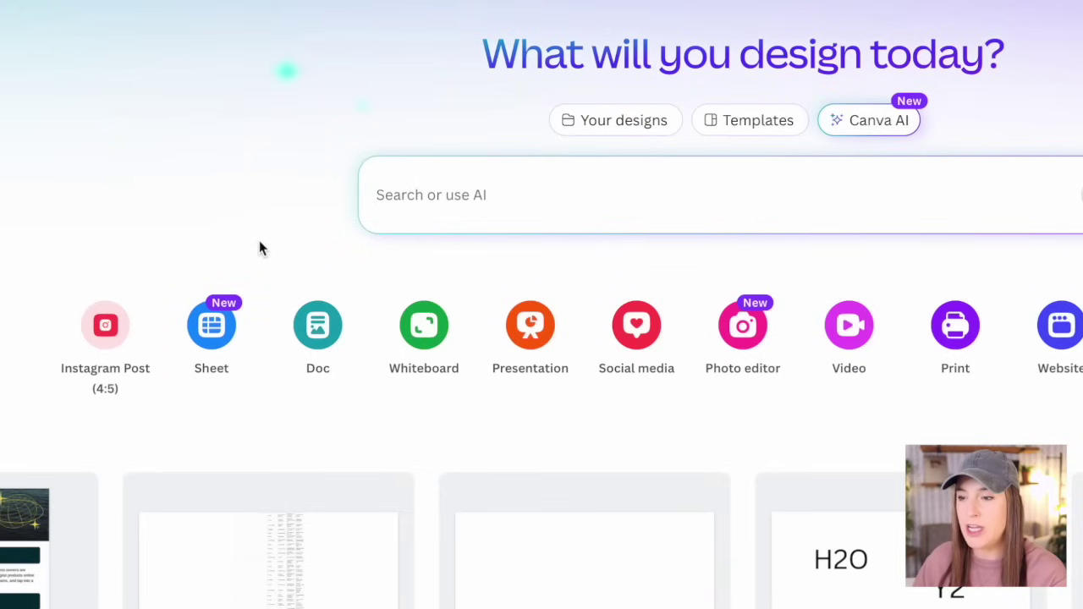
Step: Create a new blank Sheet design and close the templates panel to reveal the empty grid
click(220, 340)
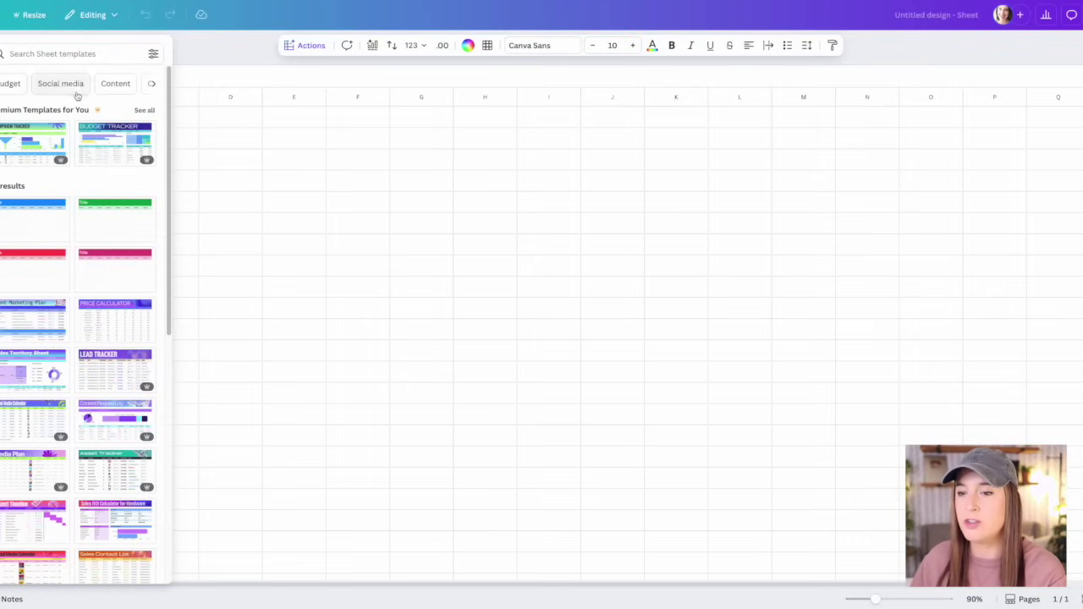
click(206, 72)
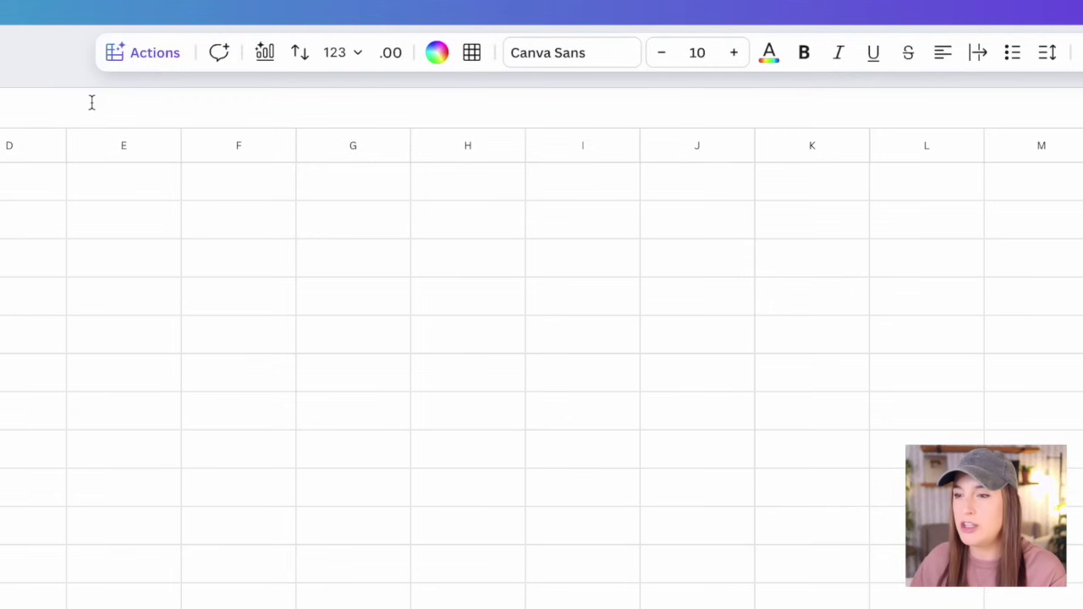
click(165, 64)
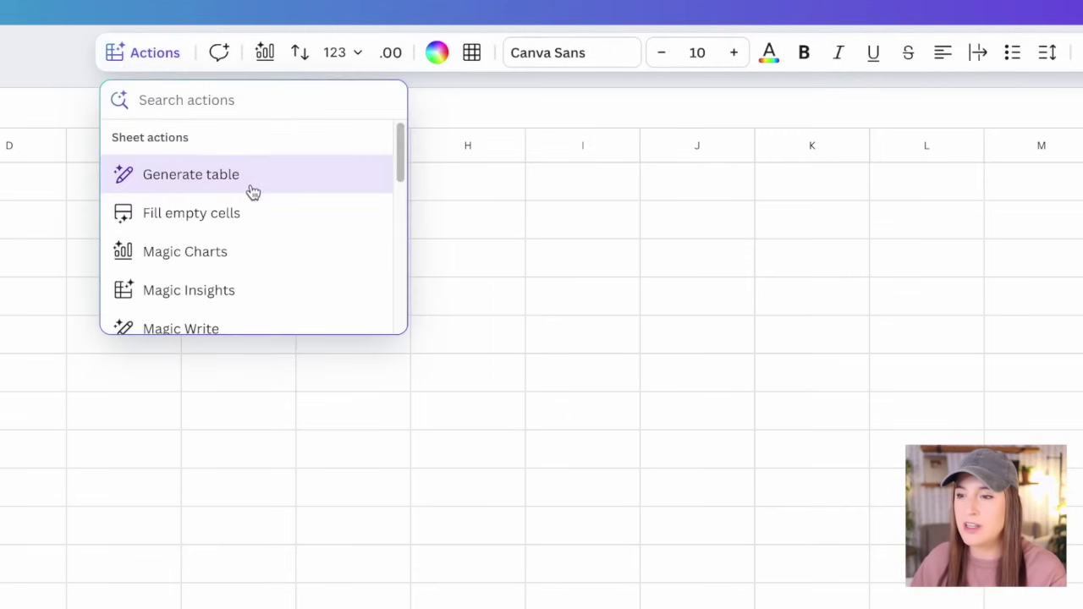
Step: Generate an AI table from the Content calendar prompt extended with 'for a digital product business'
click(214, 184)
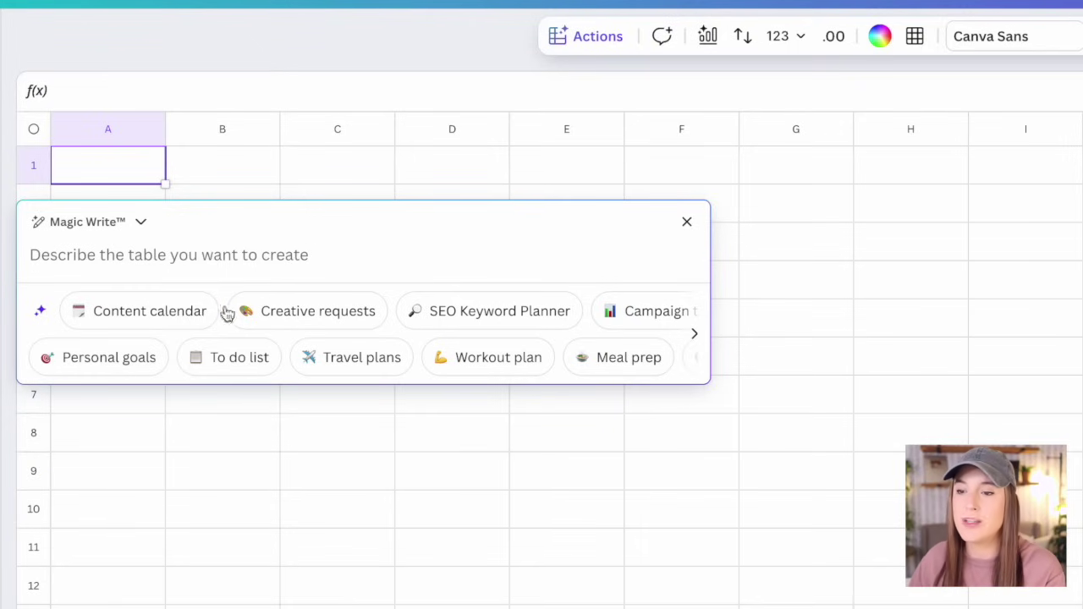
click(156, 320)
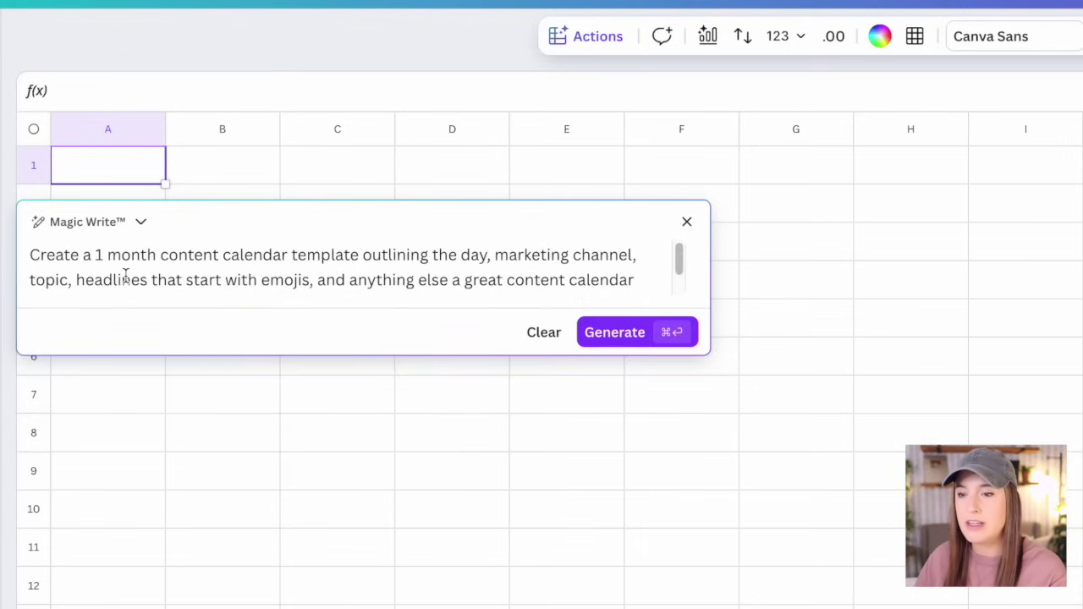
scroll(169, 274, down, 1)
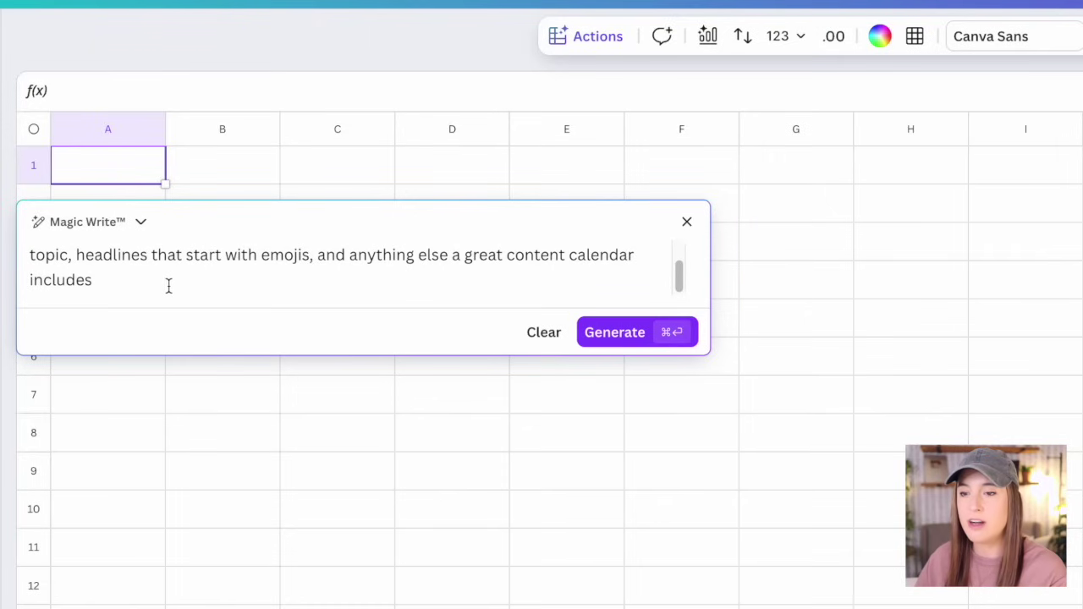
scroll(167, 285, up, 1)
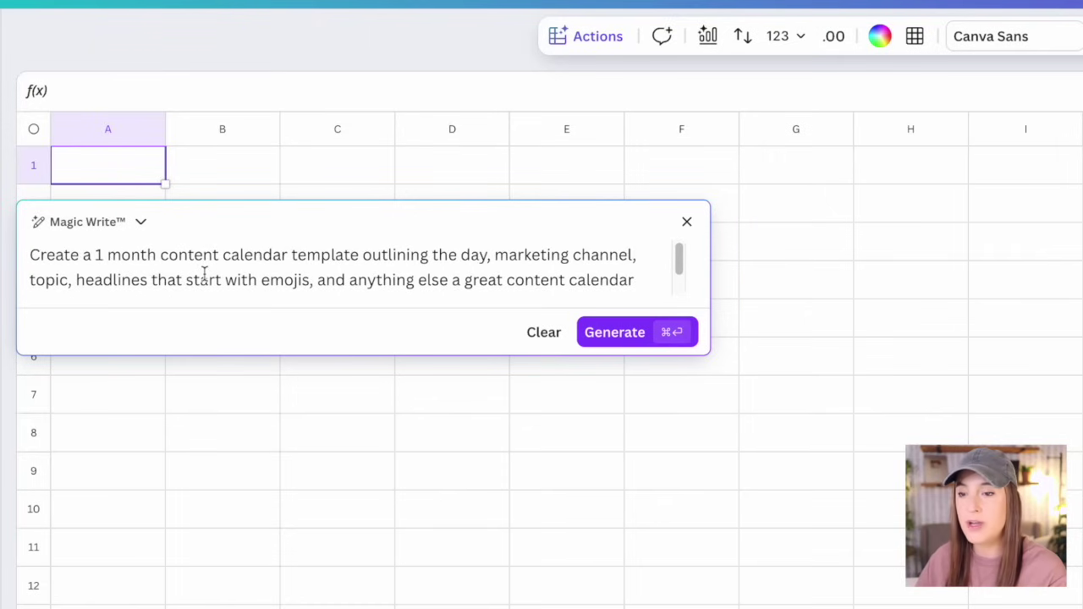
scroll(250, 274, down, 1)
scroll(169, 267, up, 1)
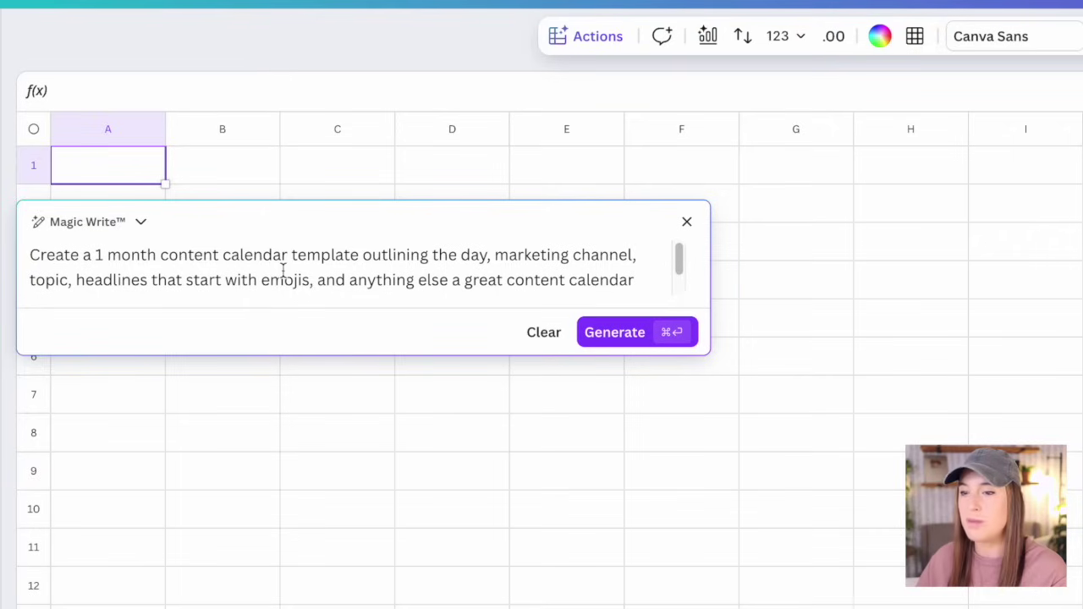
scroll(422, 282, down, 1)
scroll(421, 282, down, 2)
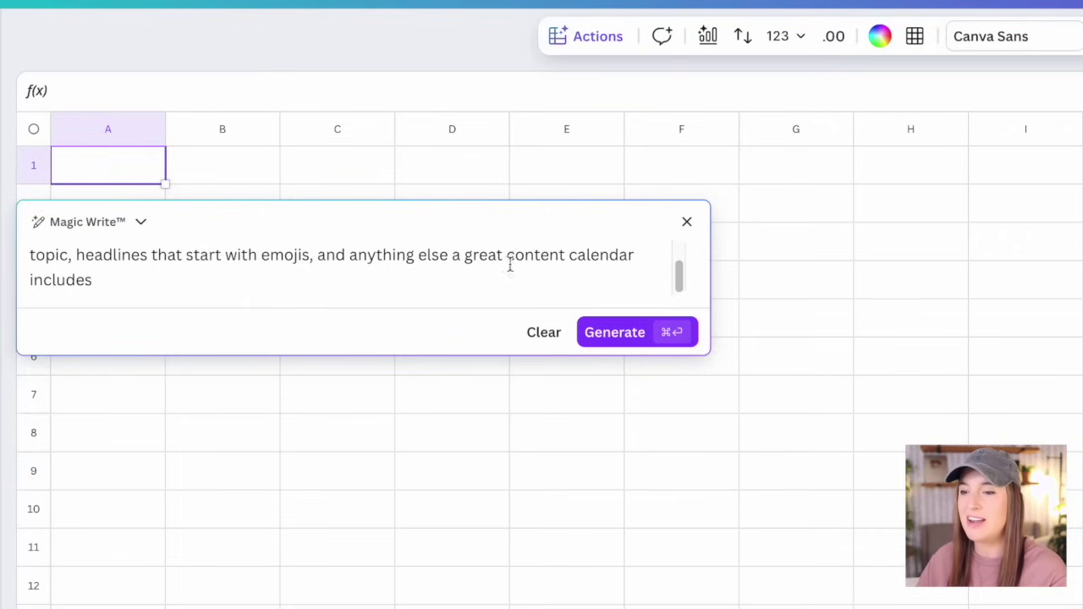
click(157, 284)
text(for a digital pr)
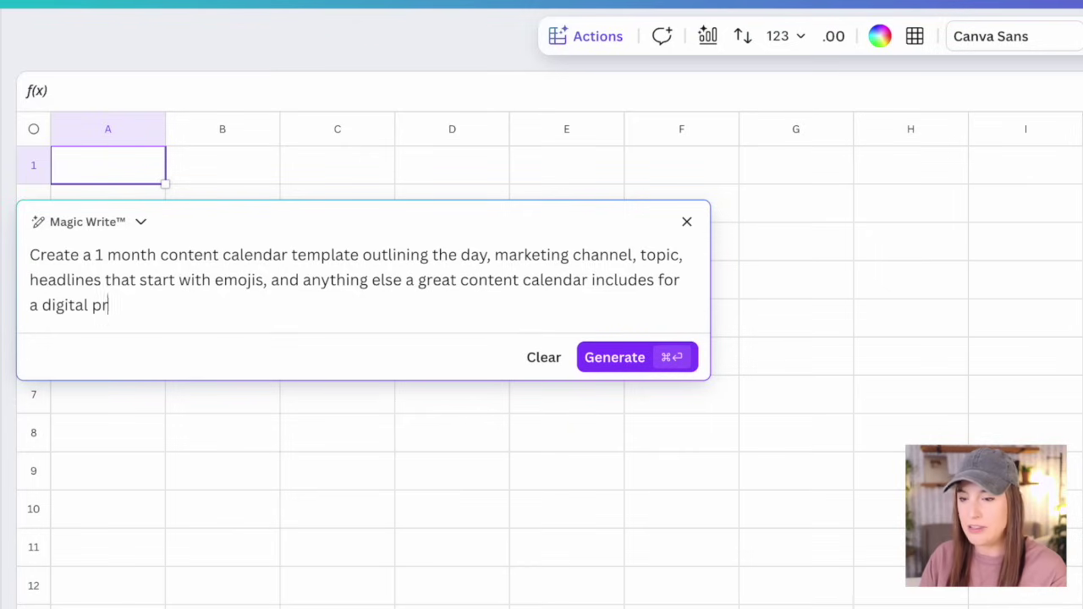
text(oduct business)
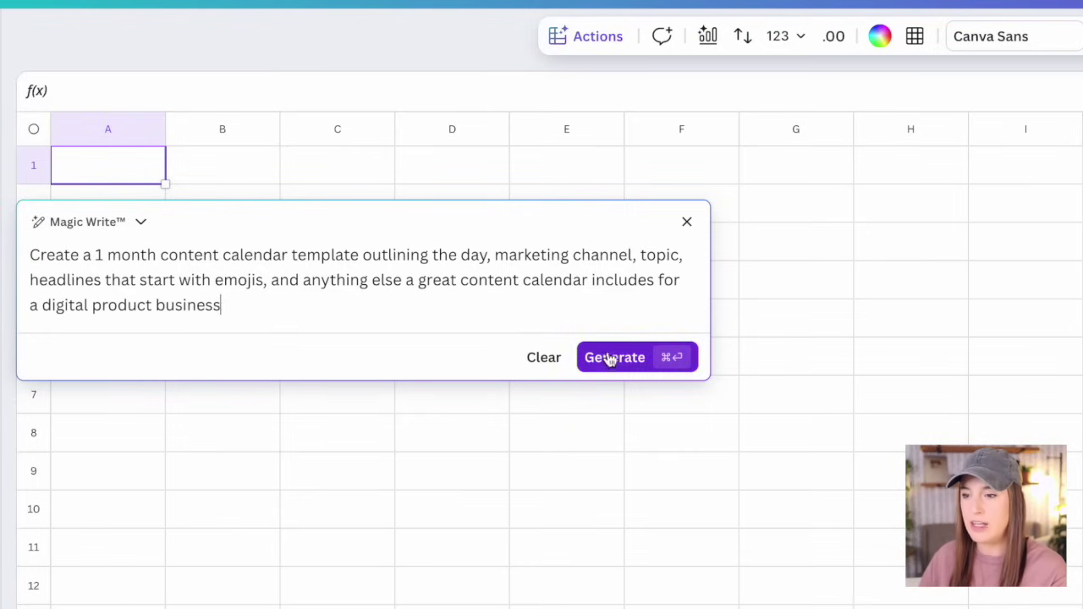
click(609, 356)
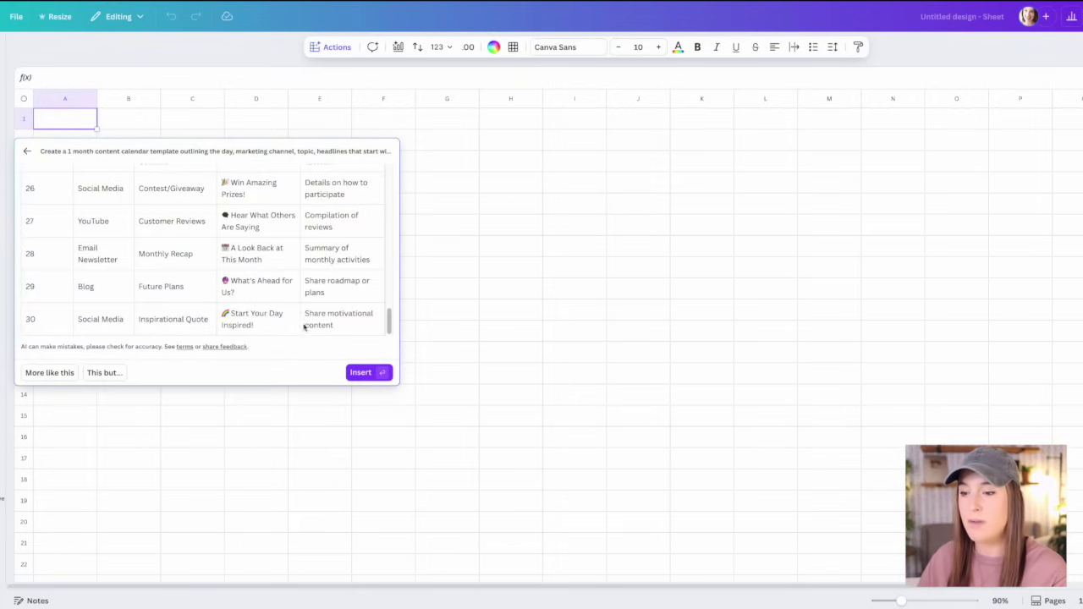
Step: Insert the generated 30-day calendar table with Day, Marketing Channel, Topic, Headline and Notes into the sheet
click(361, 373)
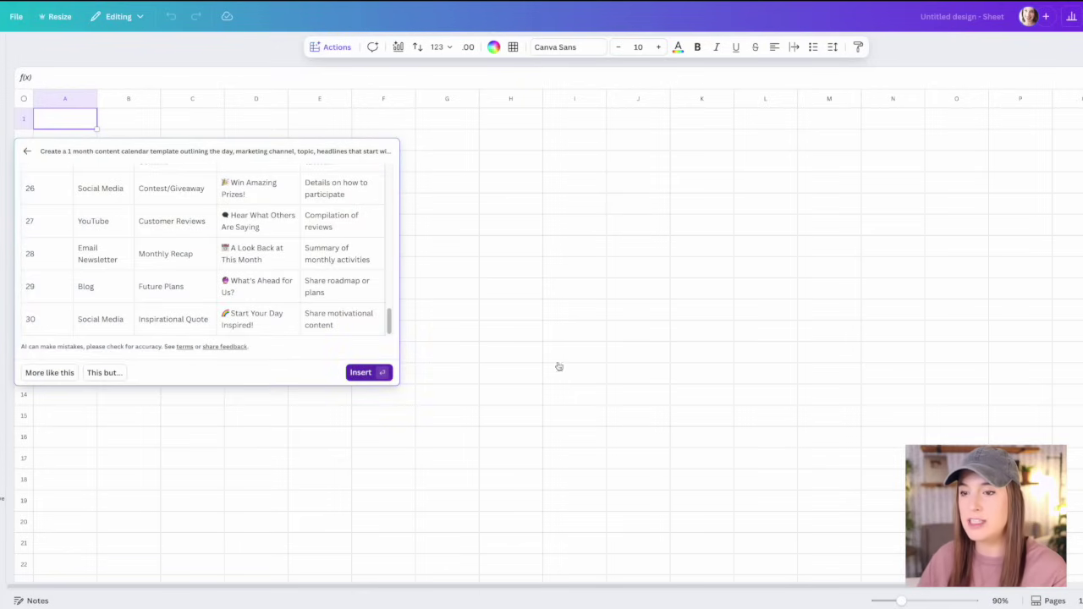
scroll(324, 267, down, 5)
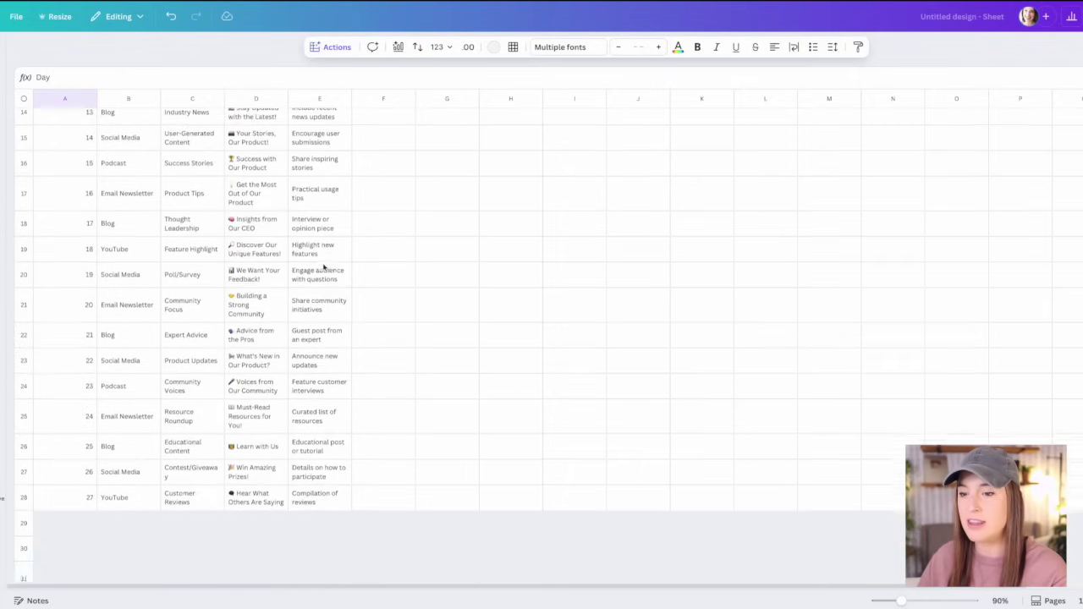
scroll(324, 268, up, 5)
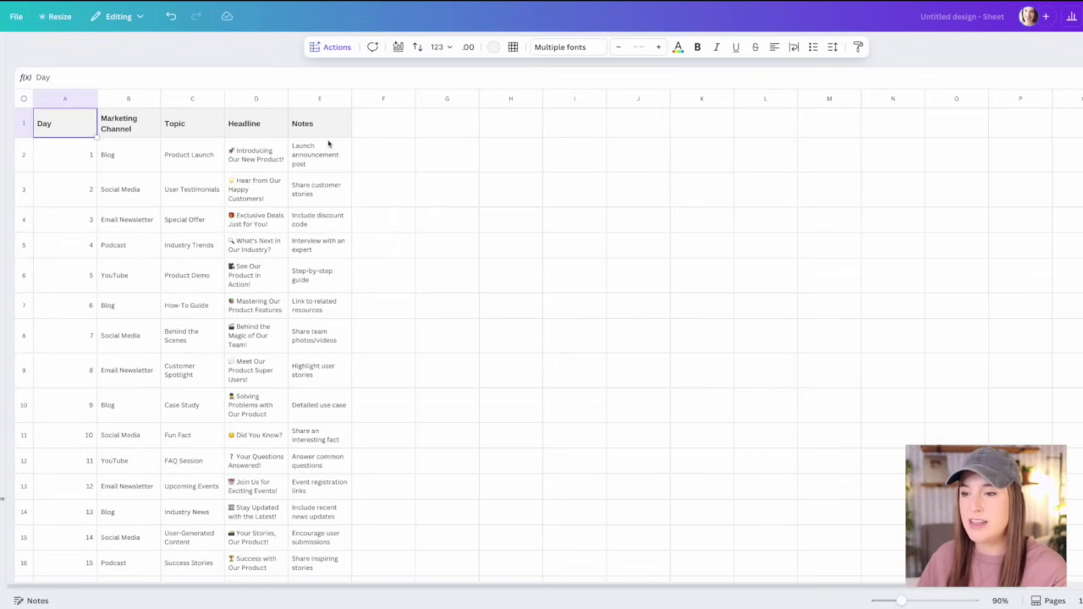
click(334, 48)
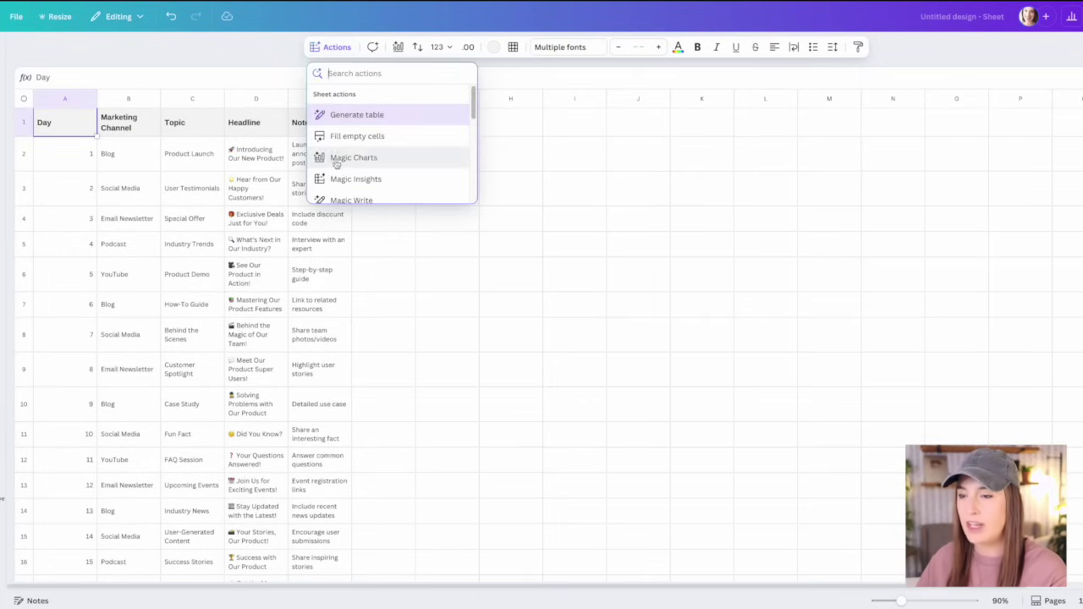
Step: Chart the calendar data with Magic Charts, previewing Circles, then switching to a Bar chart
click(378, 163)
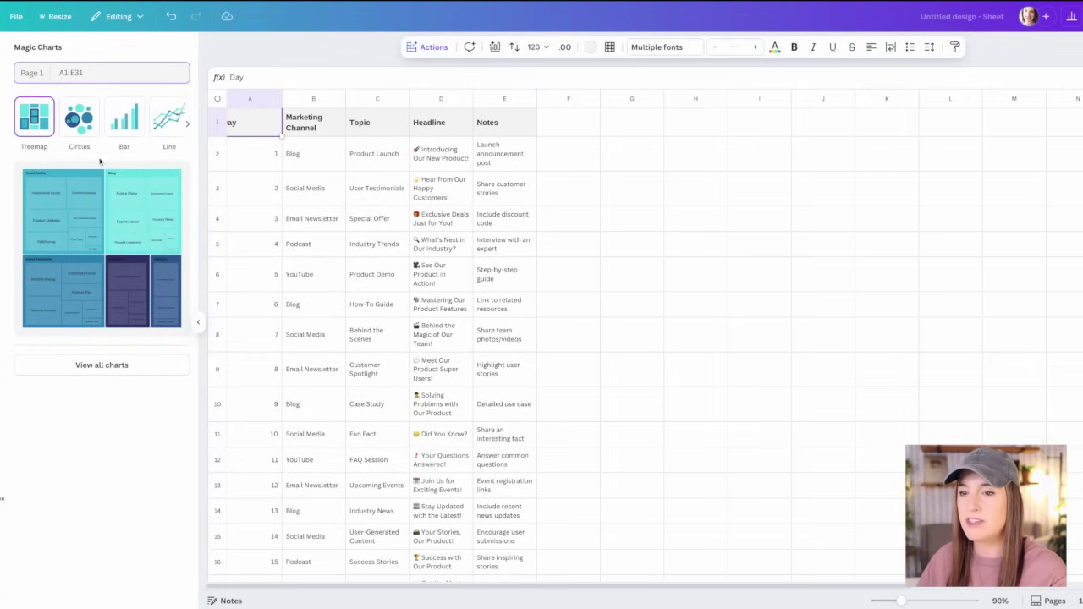
click(85, 127)
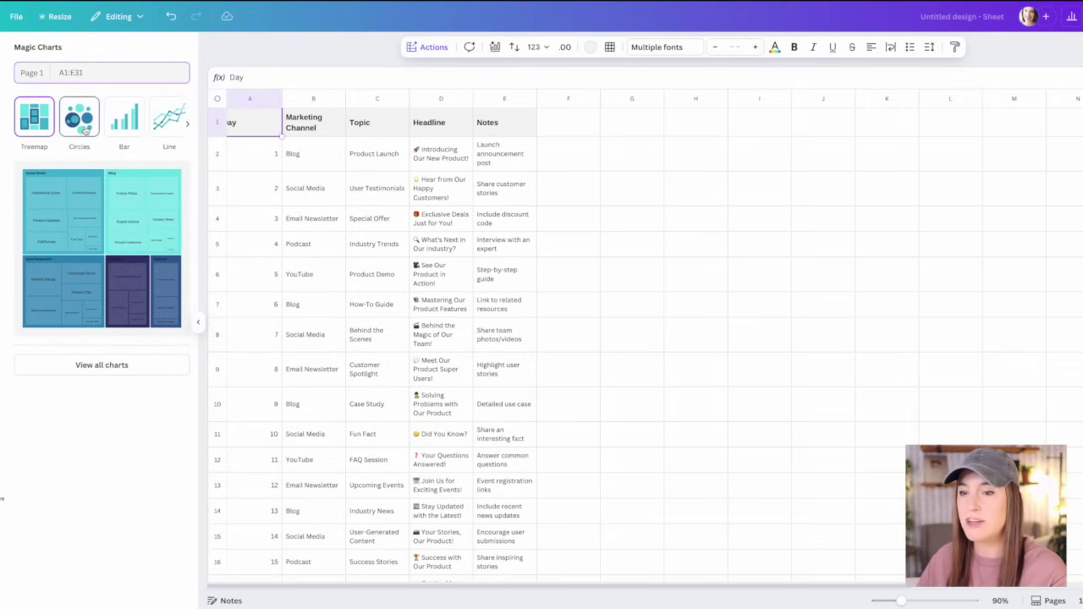
click(129, 127)
Step: Browse the full list of sheet Actions features
click(428, 47)
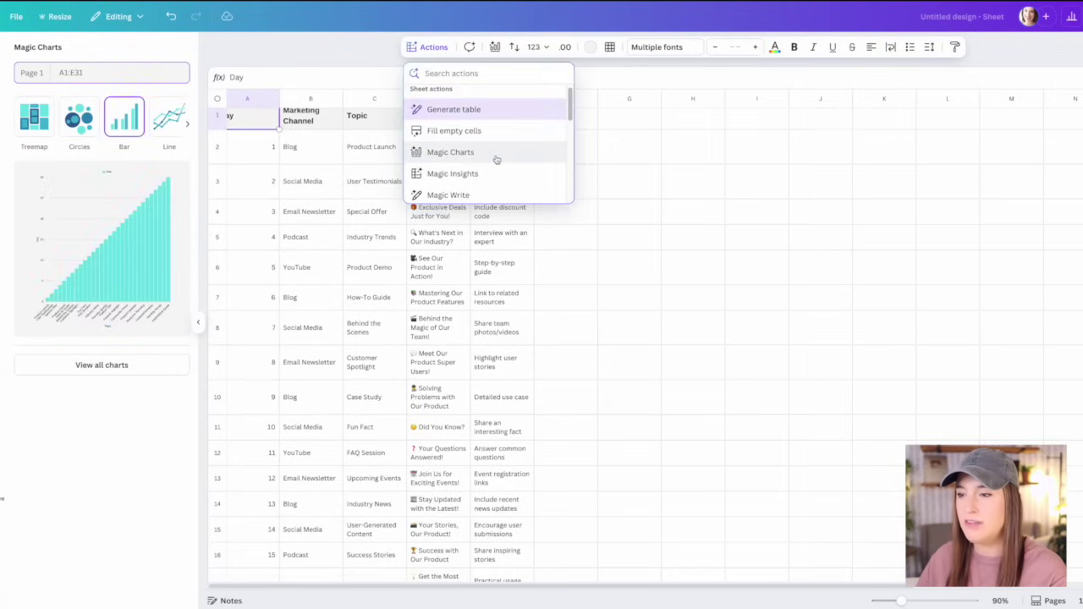
scroll(509, 161, down, 1)
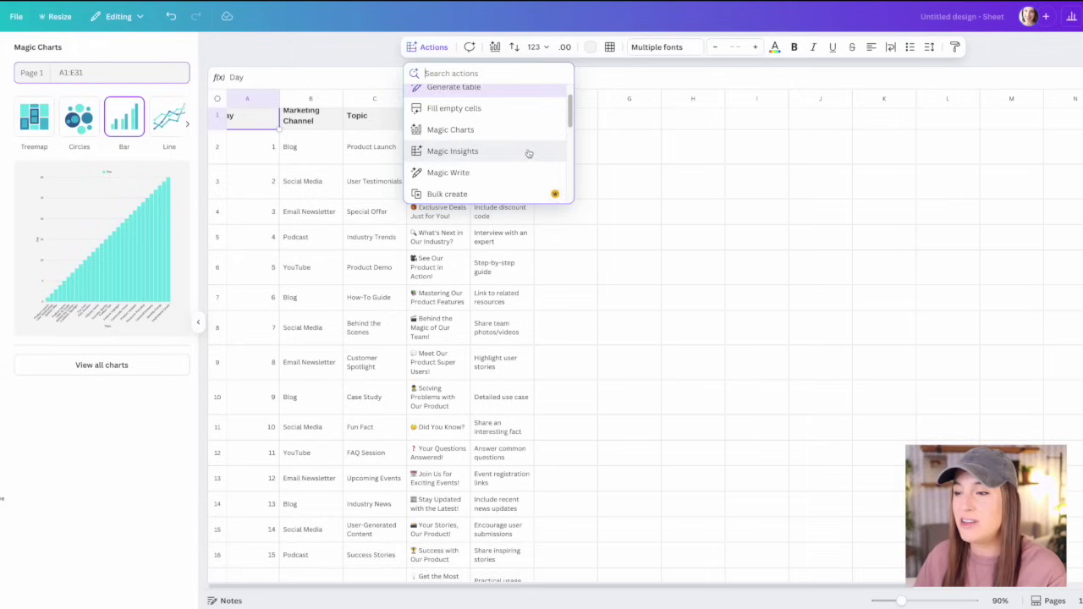
scroll(530, 144, down, 1)
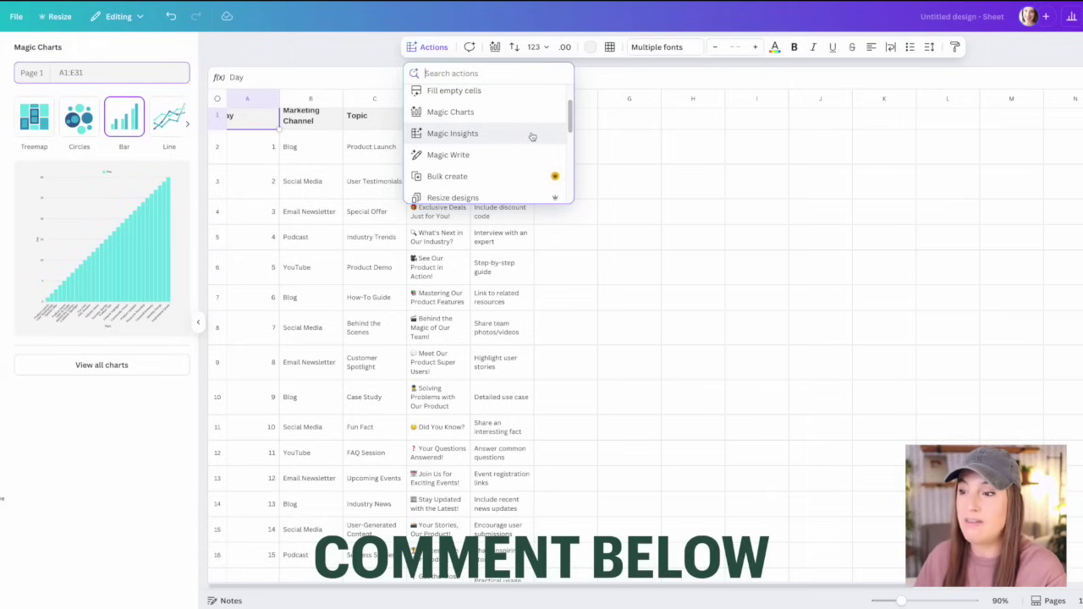
scroll(533, 138, down, 1)
scroll(532, 137, down, 4)
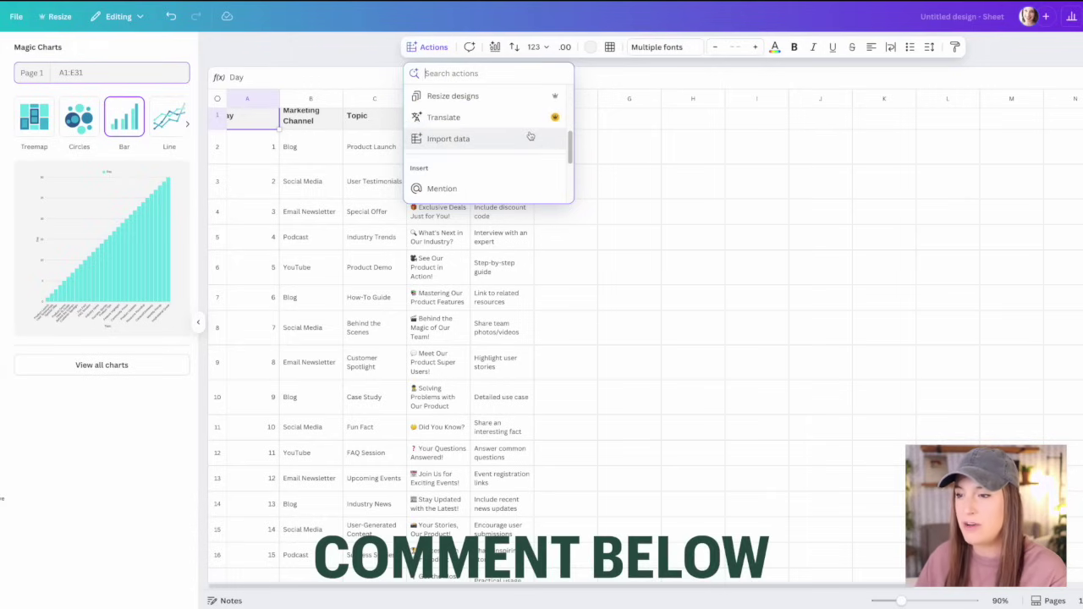
scroll(530, 136, up, 2)
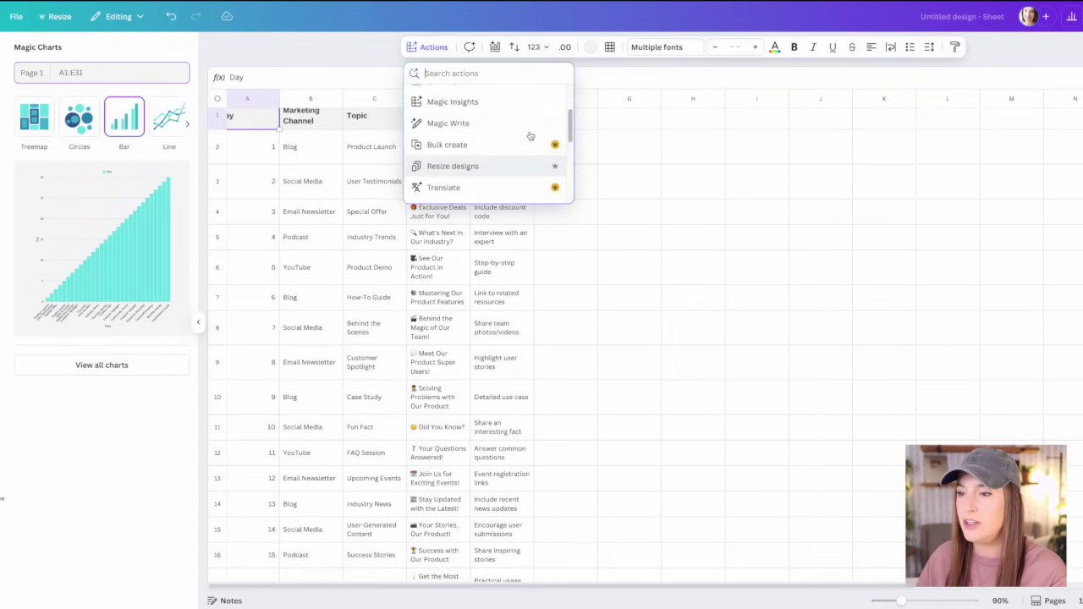